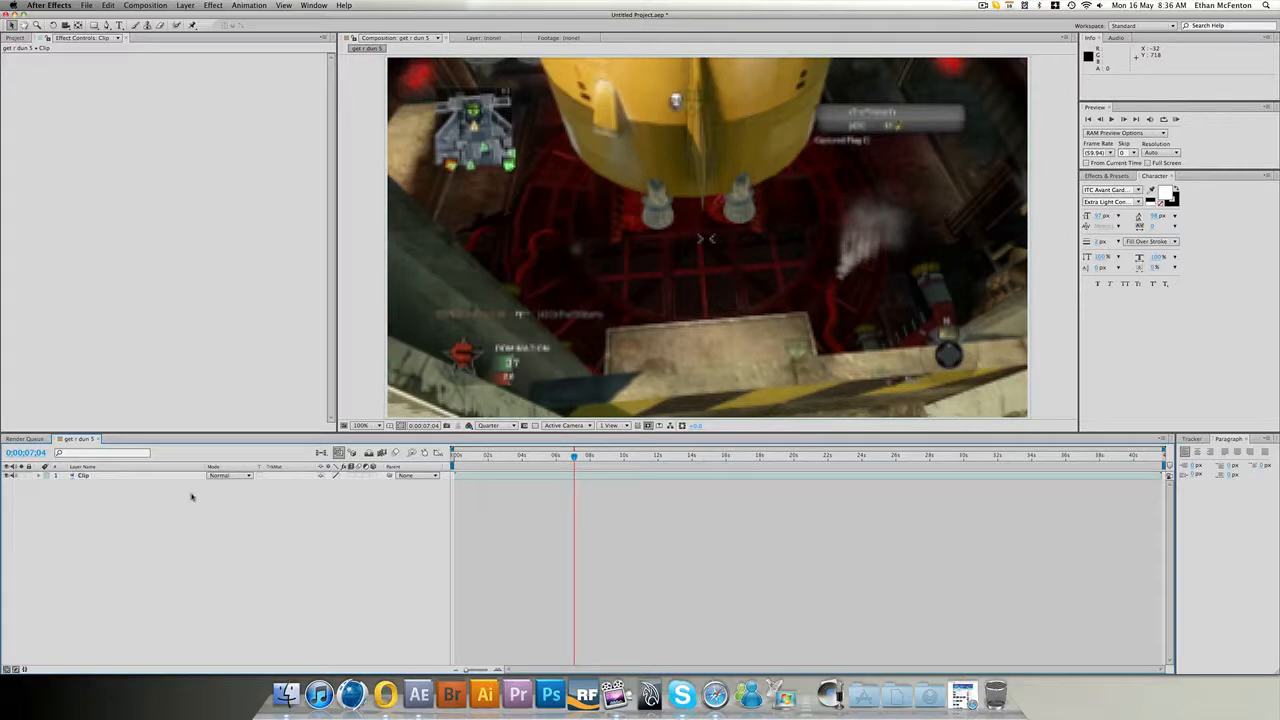
- Enable time remapping on the Clip layer
{"action": "left_click", "coordinate": [14, 38]}
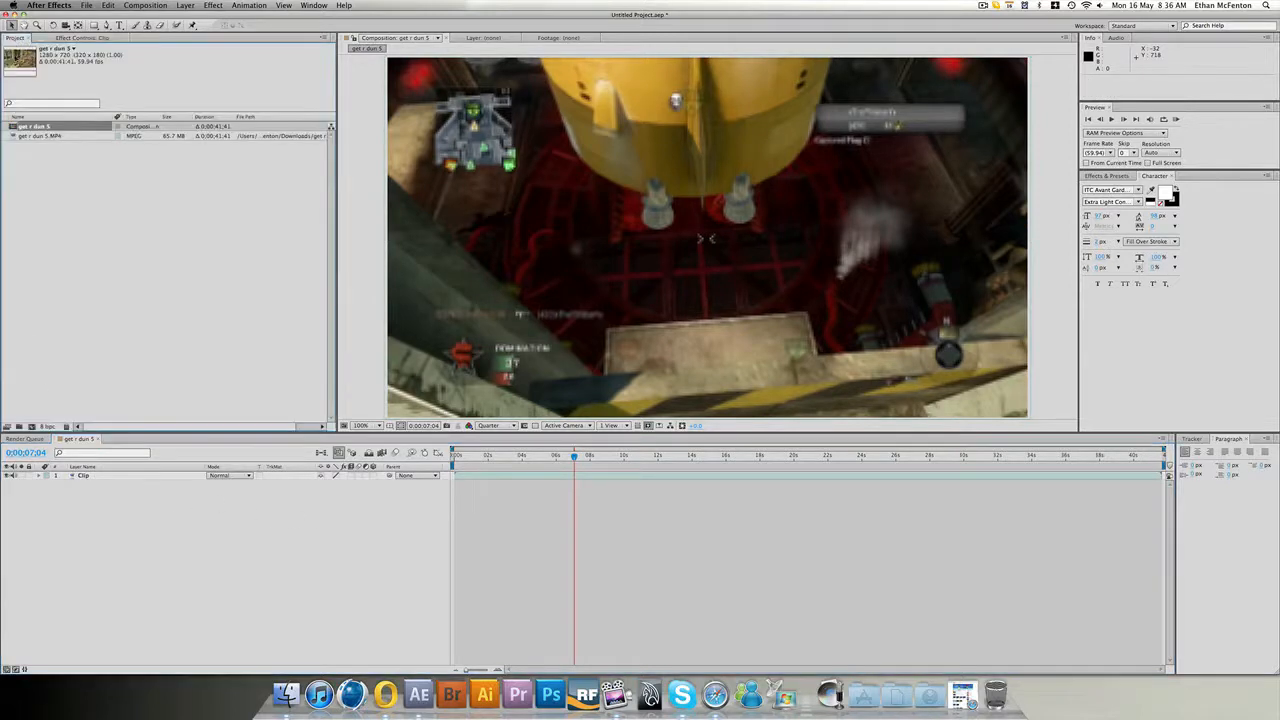
{"action": "left_click", "coordinate": [142, 479]}
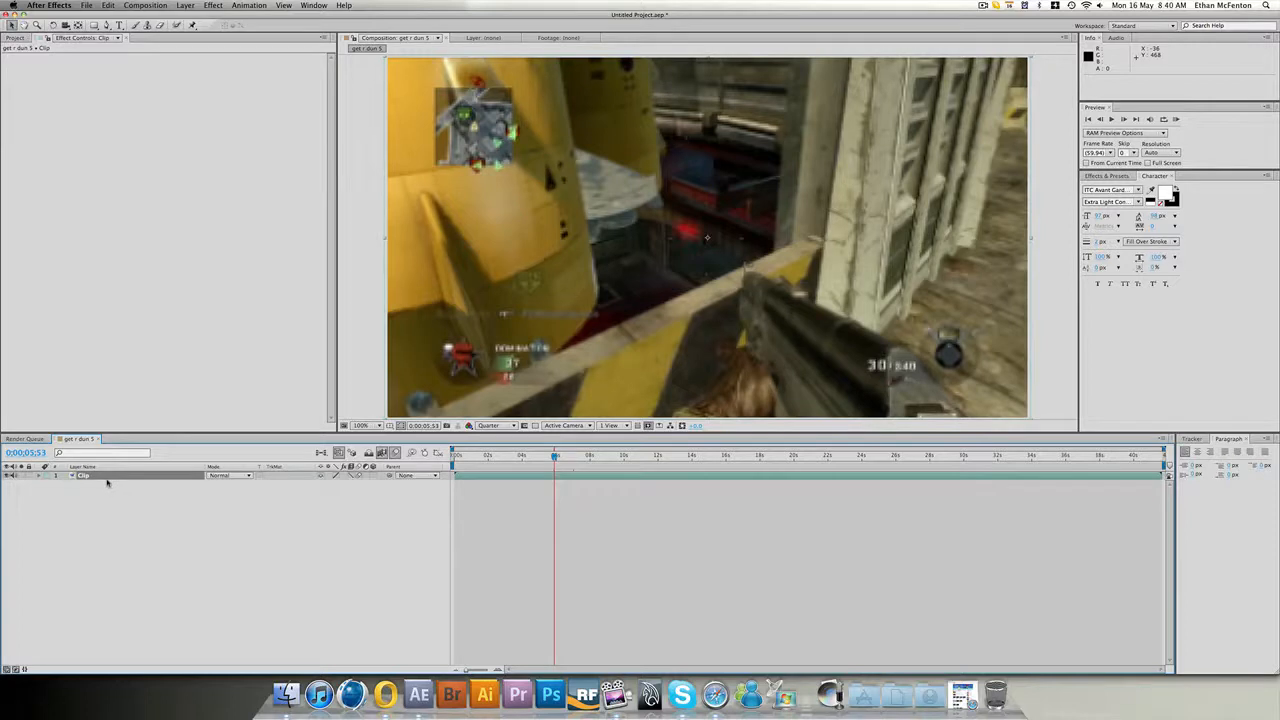
{"action": "left_click", "coordinate": [190, 6]}
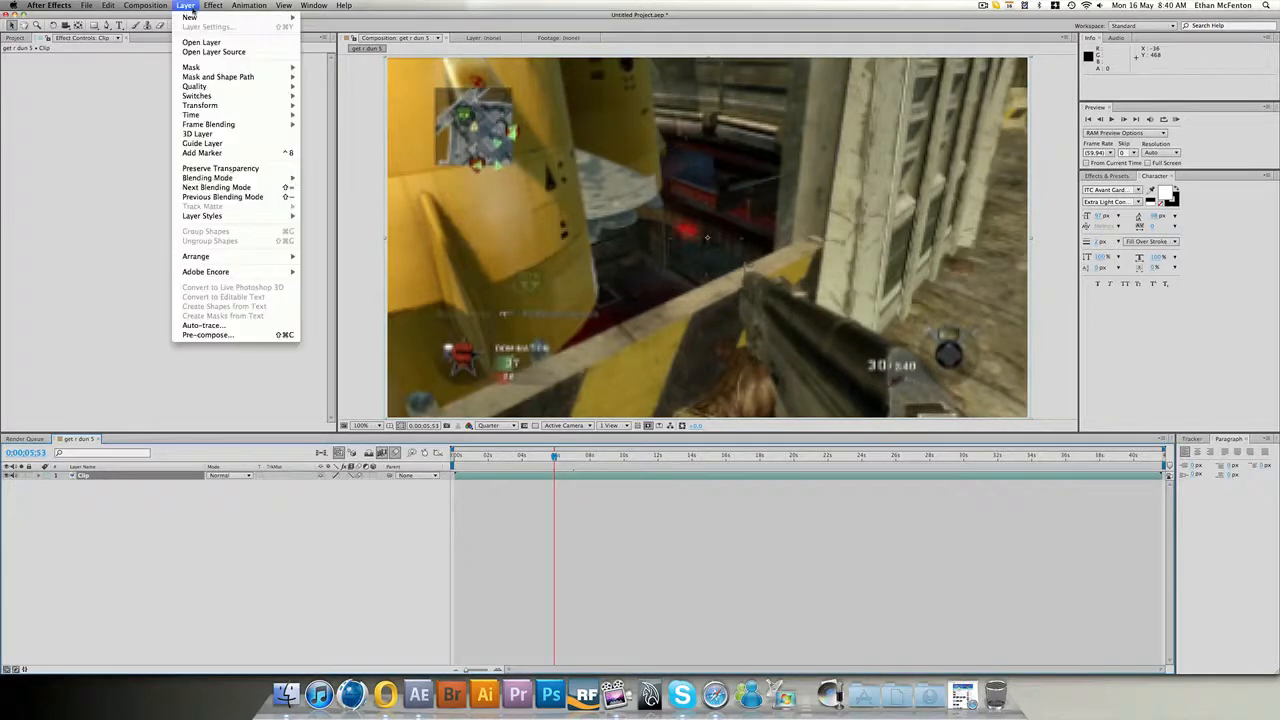
{"action": "mouse_move", "coordinate": [288, 118]}
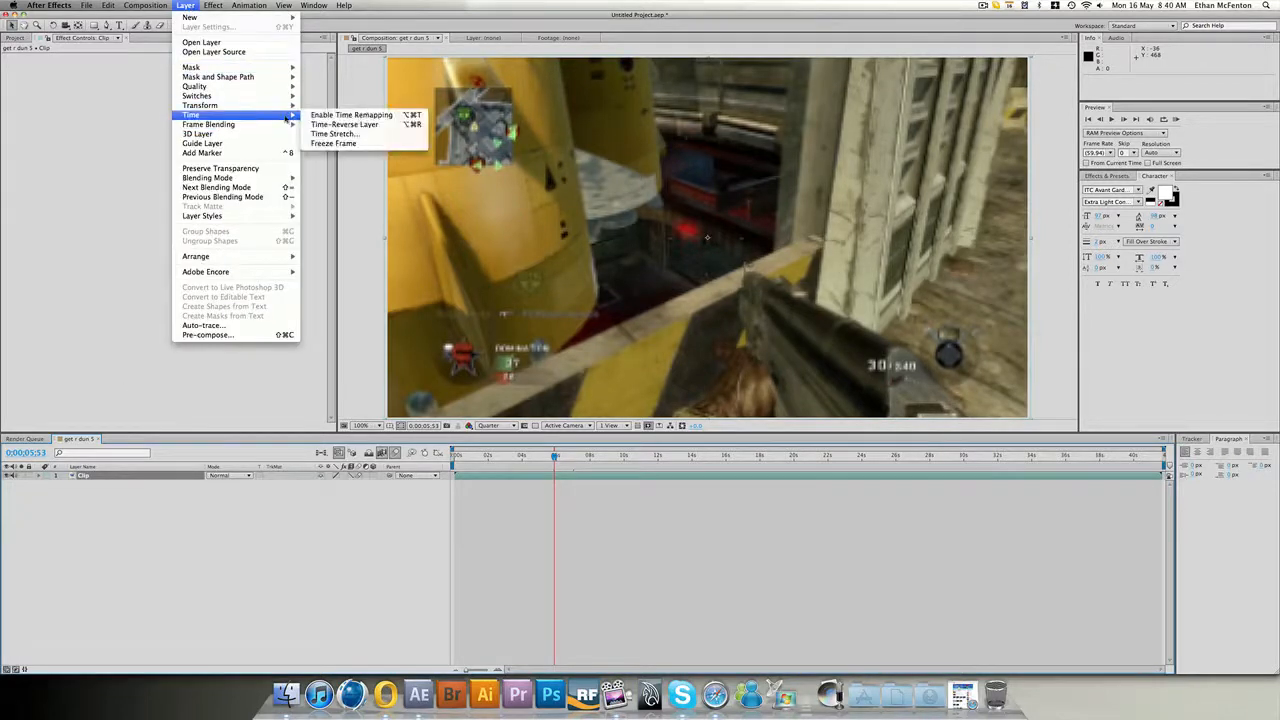
{"action": "left_click", "coordinate": [378, 119]}
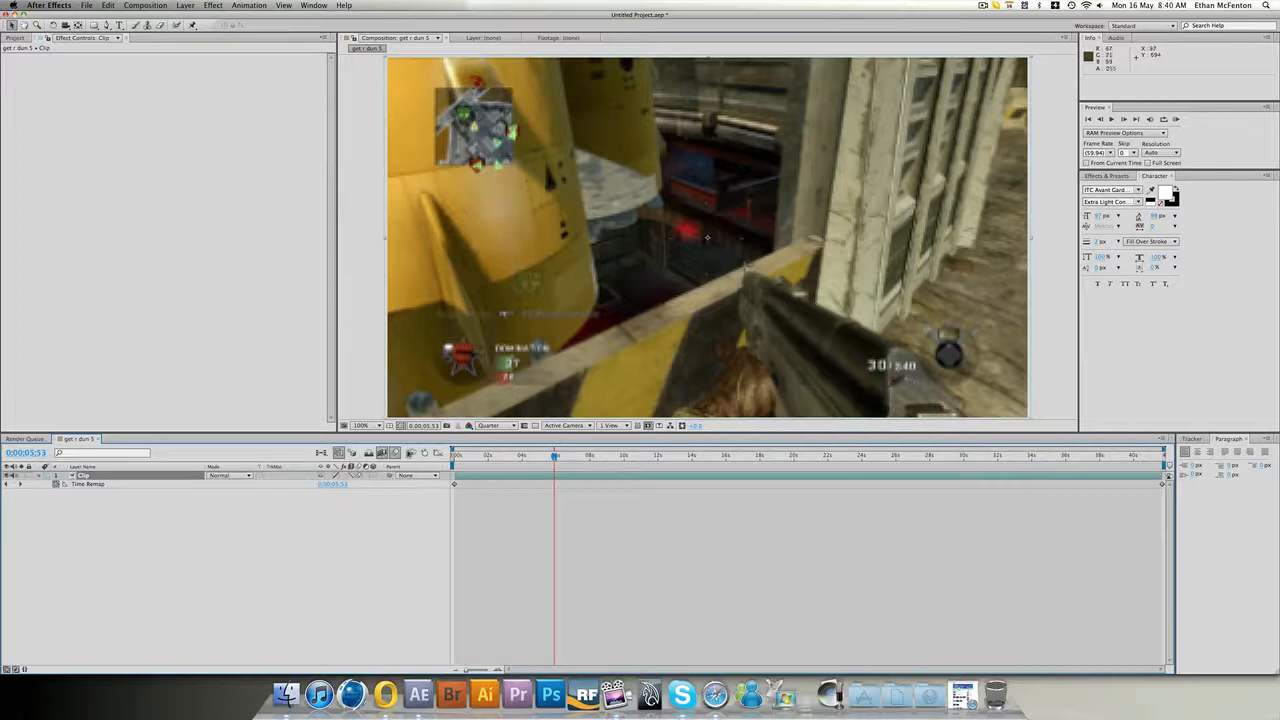
- Switch the Clip layer's frame blending to Pixel Motion
{"action": "left_click", "coordinate": [354, 476]}
{"action": "left_click", "coordinate": [196, 6]}
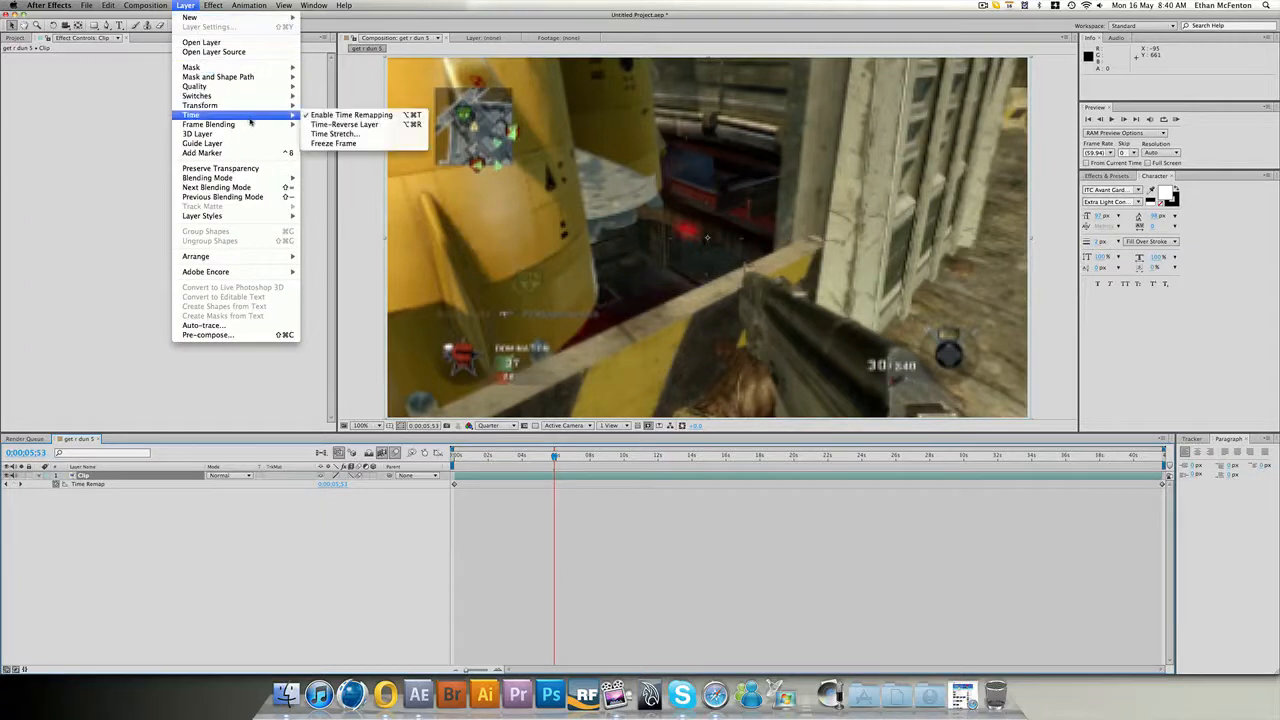
{"action": "mouse_move", "coordinate": [267, 129]}
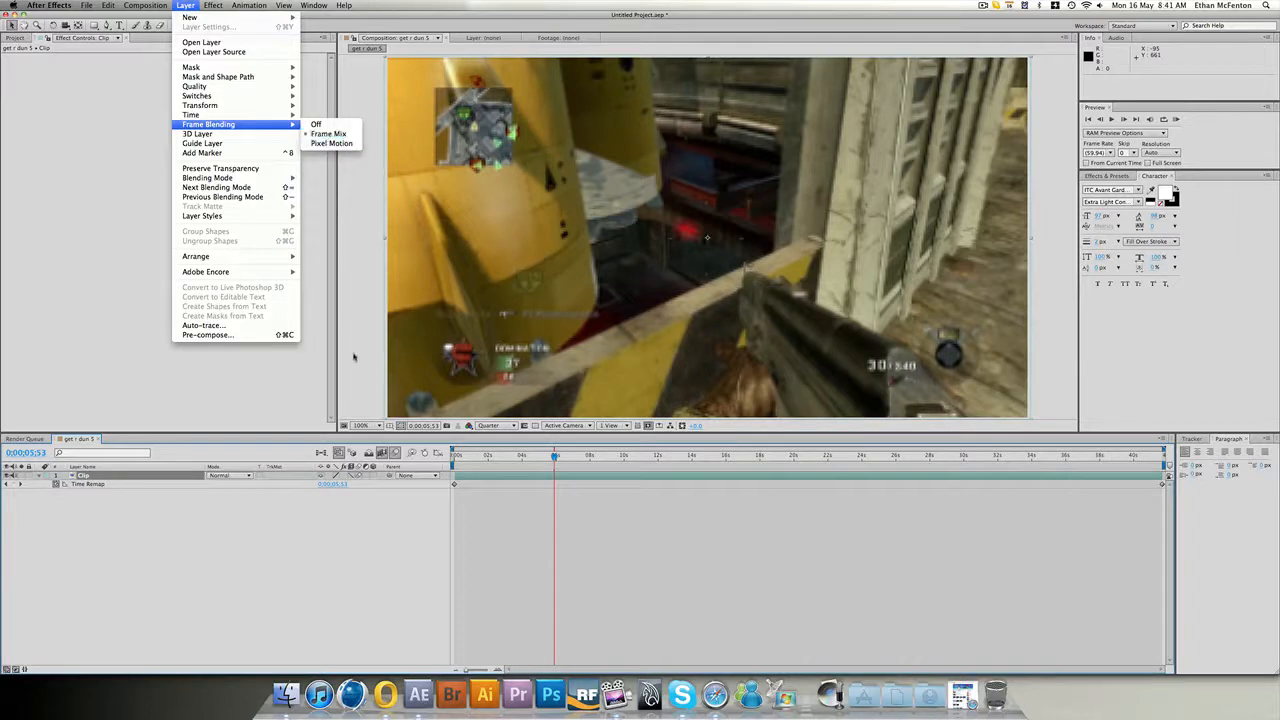
{"action": "left_click", "coordinate": [350, 478]}
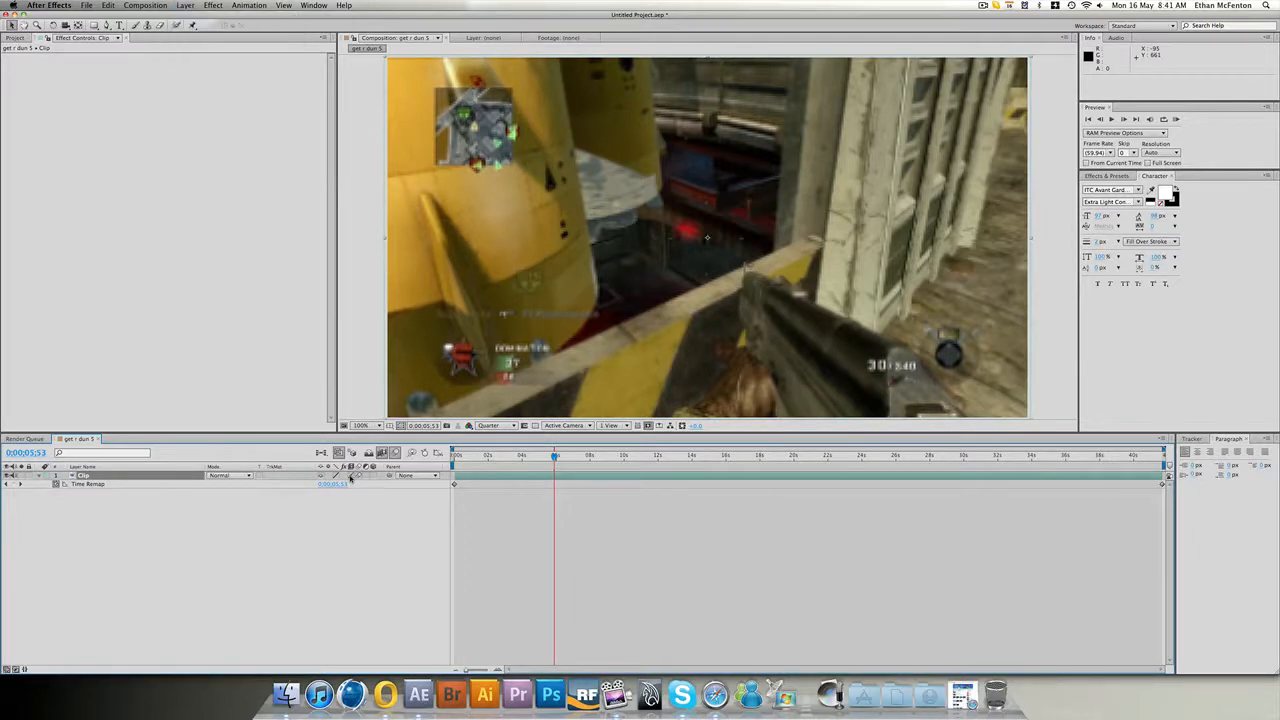
{"action": "left_click", "coordinate": [186, 5]}
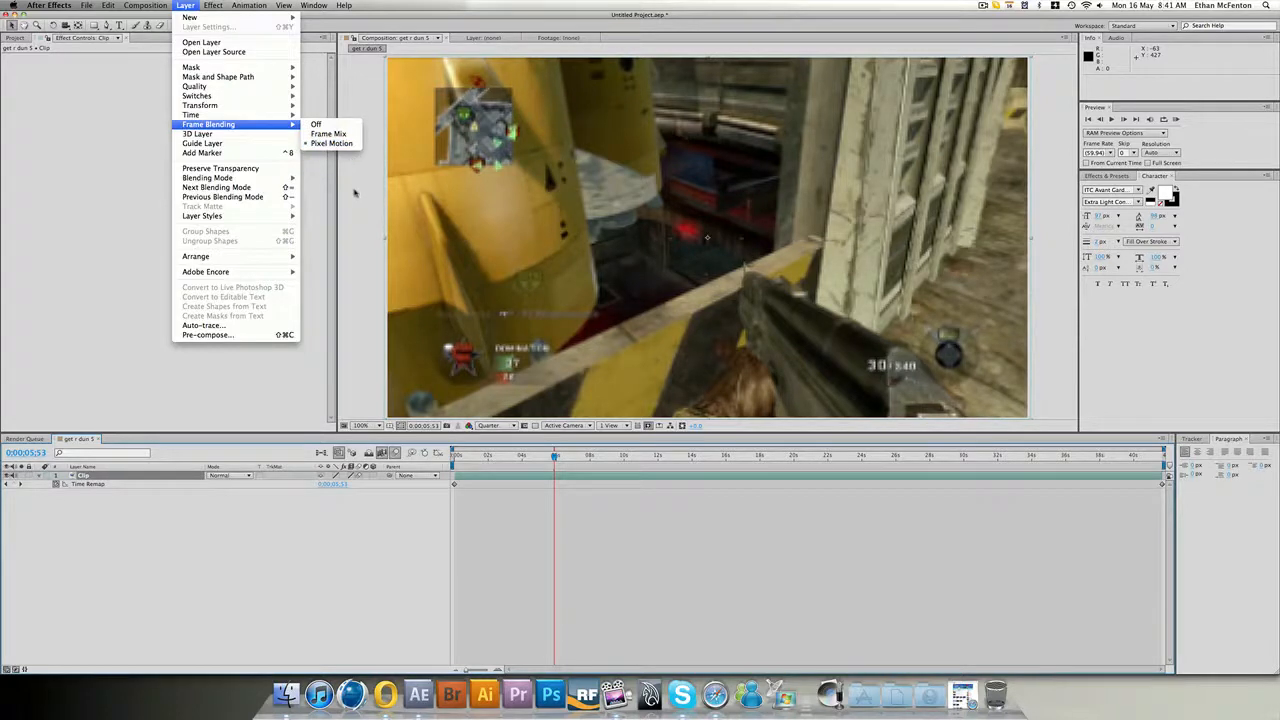
{"action": "left_click", "coordinate": [356, 191]}
- Extend the composition's duration to 0;01;41;41 in the composition settings
{"action": "left_click", "coordinate": [136, 487]}
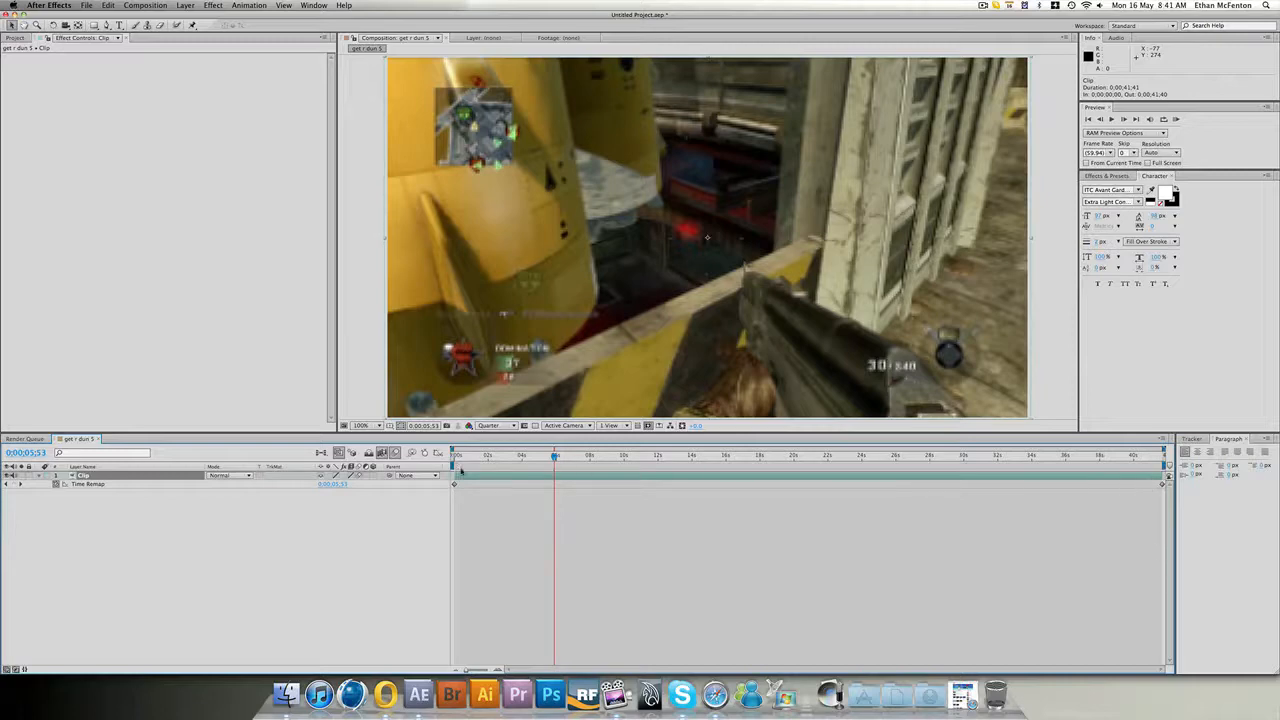
{"action": "left_click", "coordinate": [949, 462]}
{"action": "left_click", "coordinate": [596, 457]}
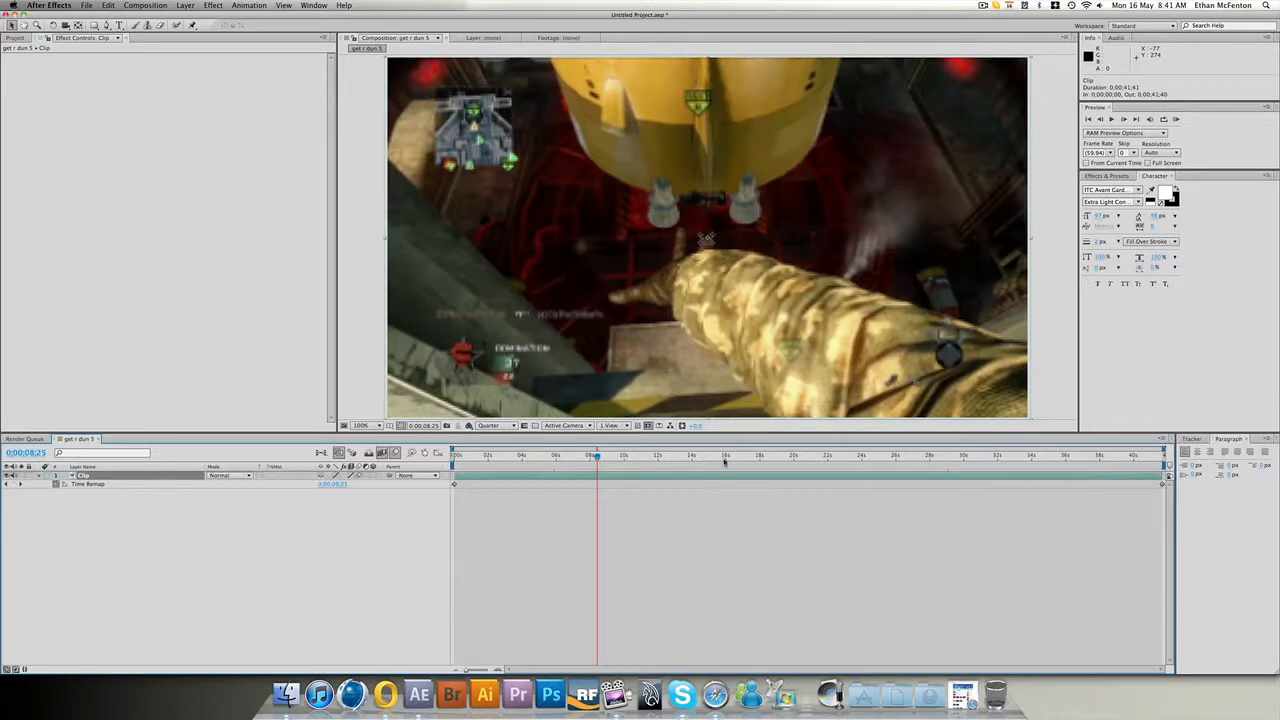
{"action": "left_click", "coordinate": [155, 6]}
{"action": "left_click", "coordinate": [230, 36]}
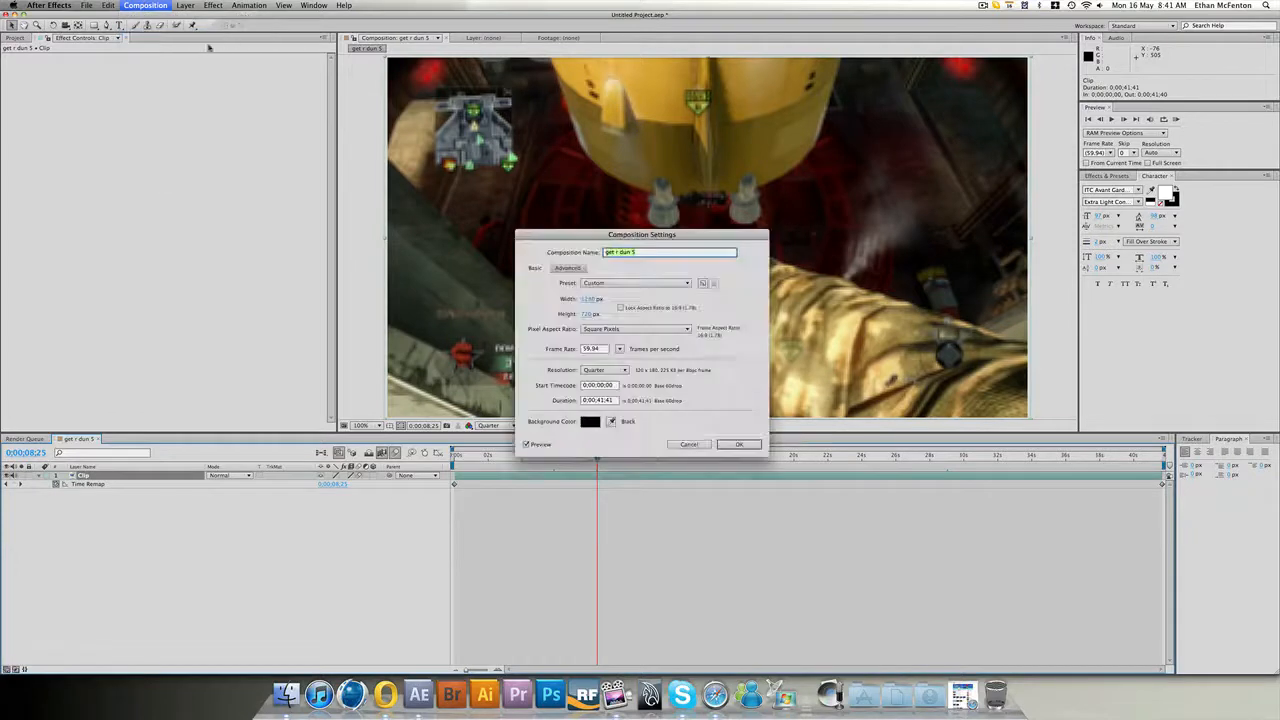
{"action": "left_click", "coordinate": [598, 402]}
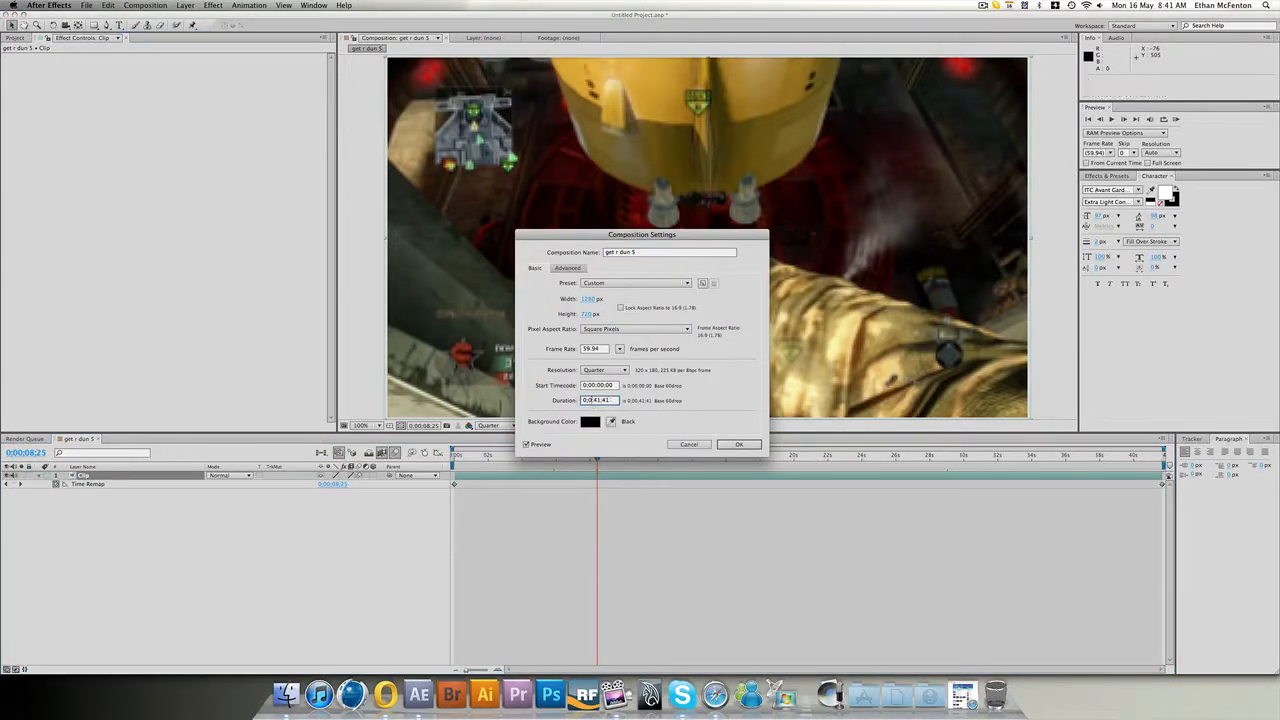
{"action": "left_click", "coordinate": [739, 444]}
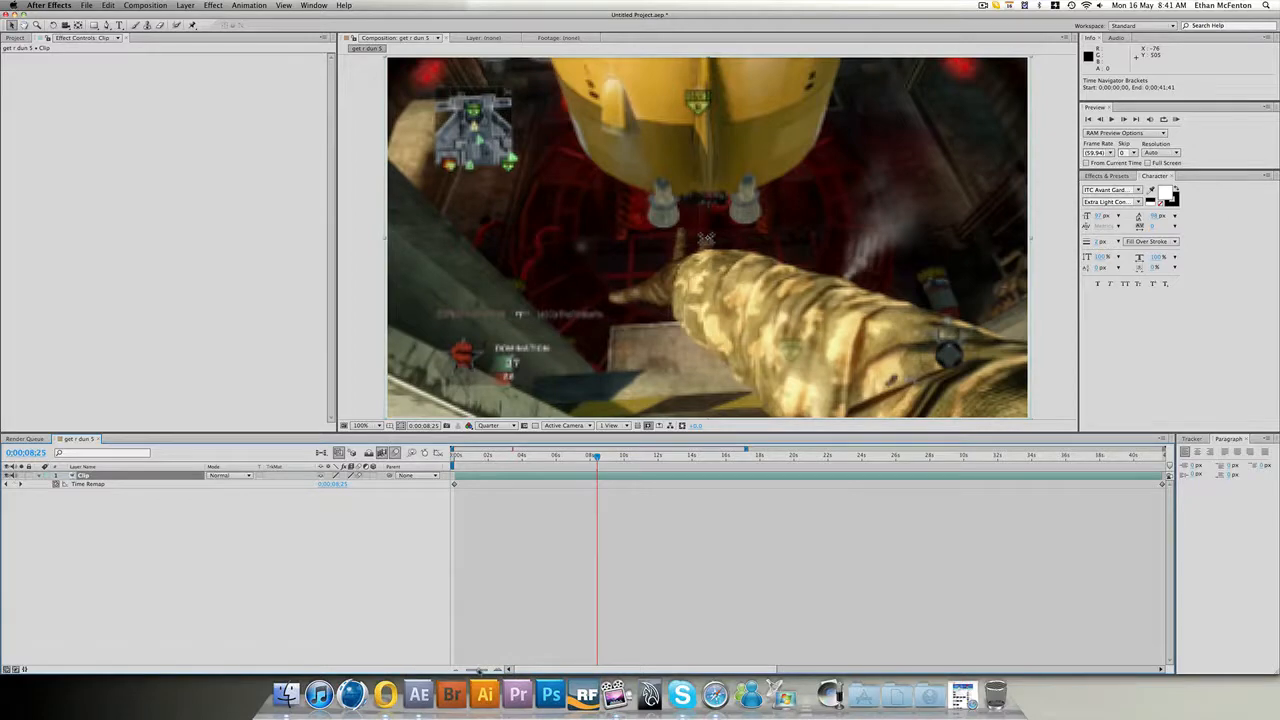
{"action": "left_click_drag", "start_coordinate": [480, 670], "coordinate": [463, 670]}
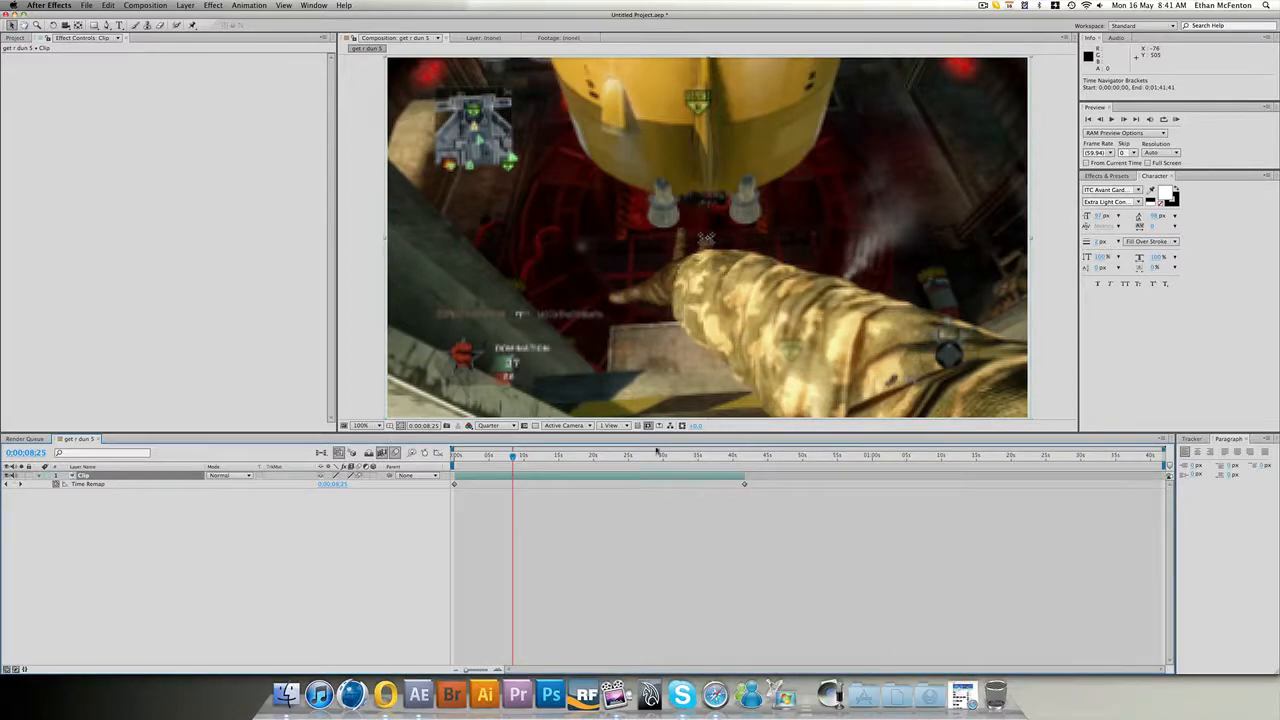
- Apply the RE:Vision Twixtor effect to the Clip layer
{"action": "left_click", "coordinate": [624, 456]}
{"action": "left_click", "coordinate": [558, 457]}
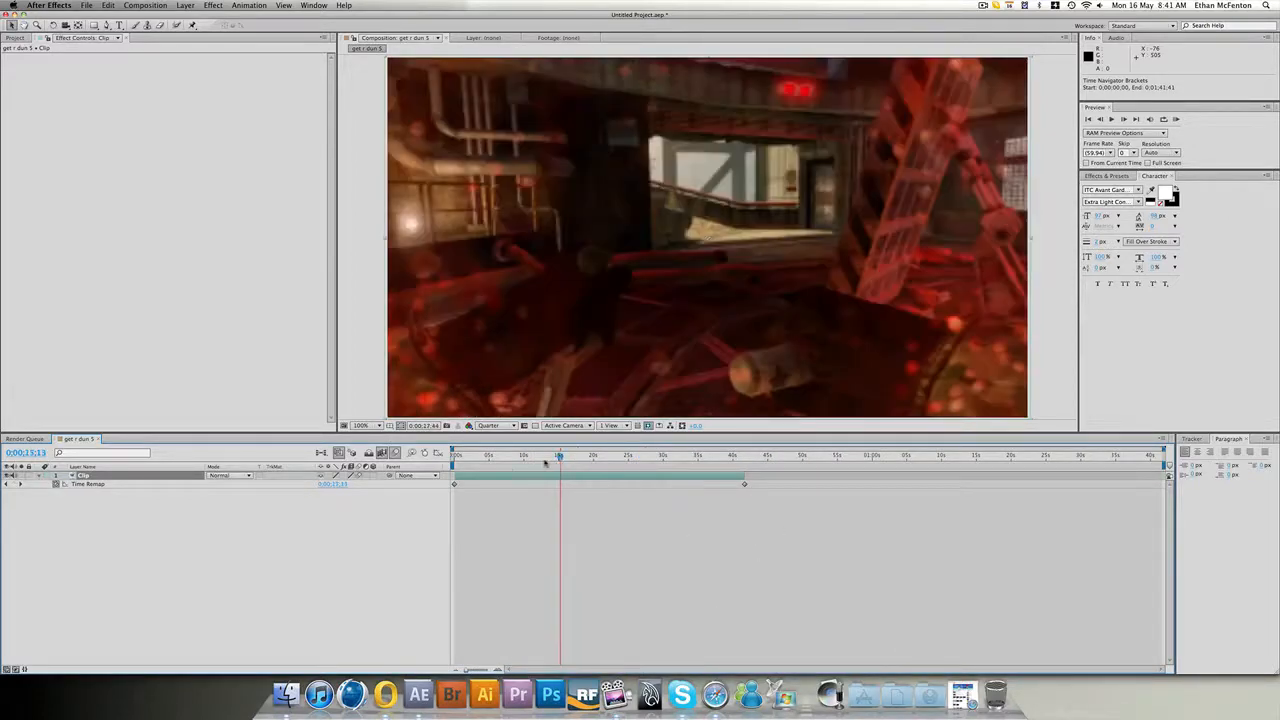
{"action": "left_click", "coordinate": [540, 456]}
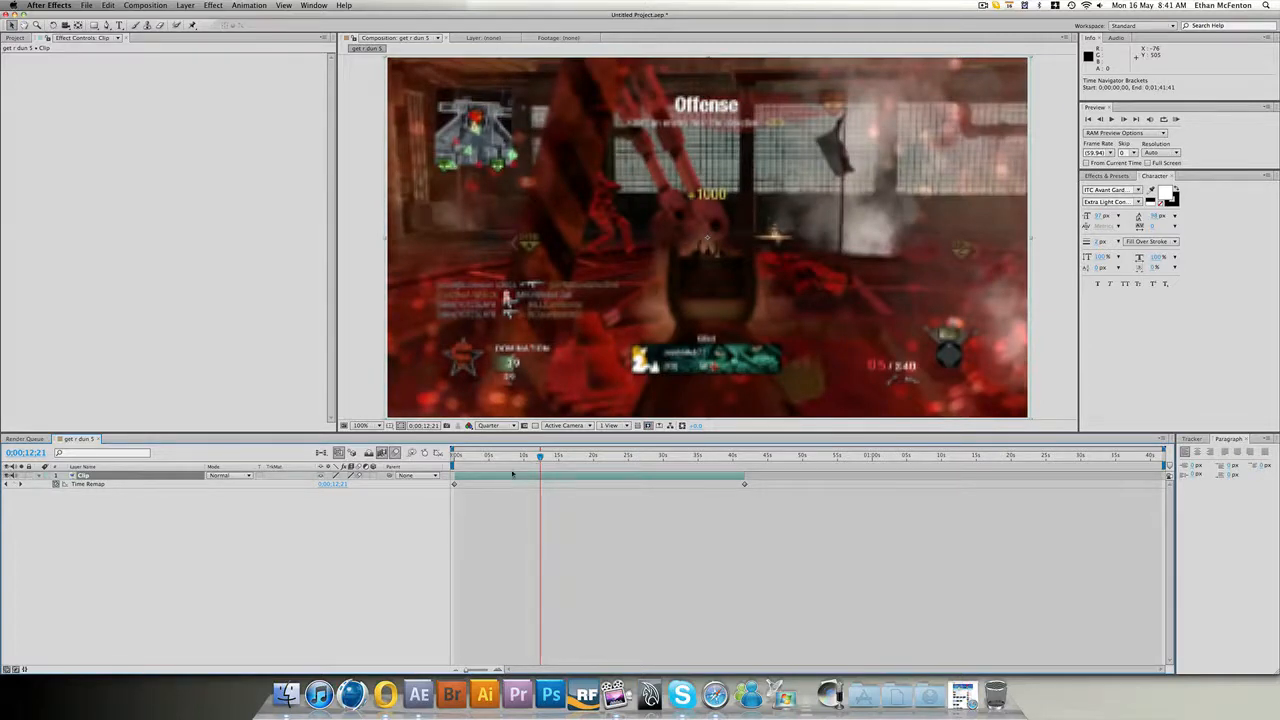
{"action": "left_click", "coordinate": [507, 456]}
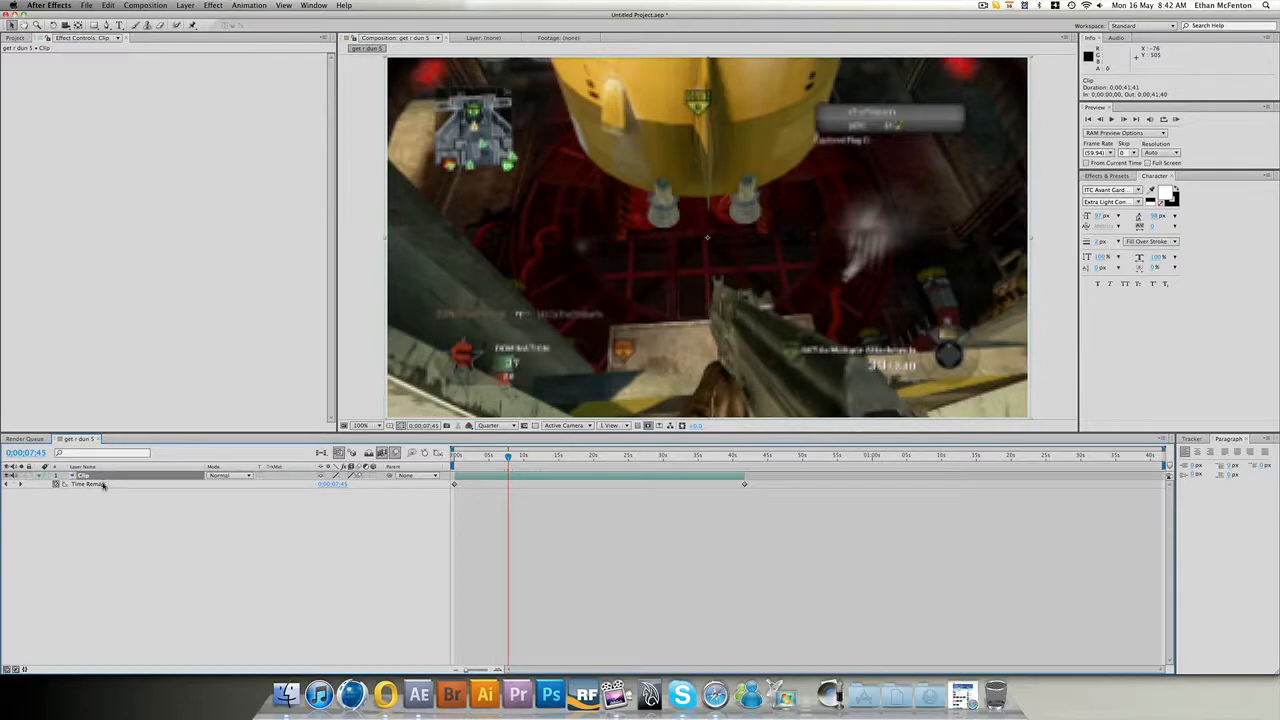
{"action": "left_click", "coordinate": [213, 6]}
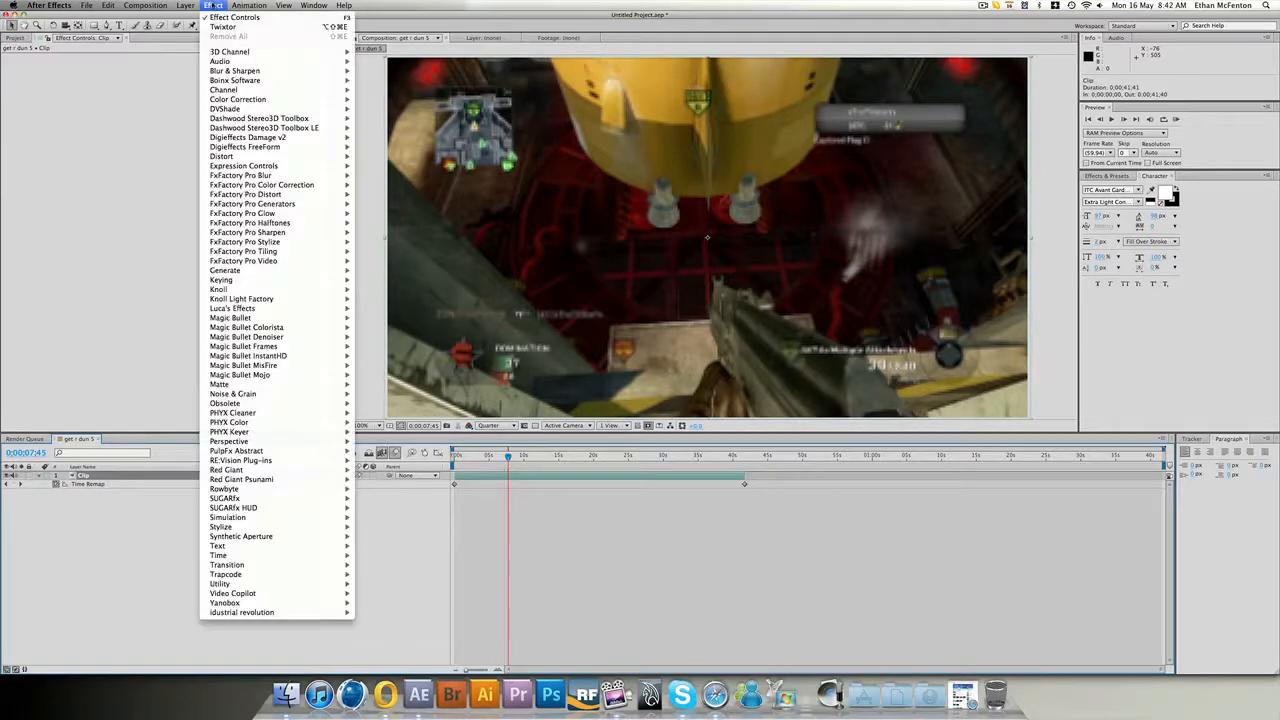
{"action": "mouse_move", "coordinate": [325, 463]}
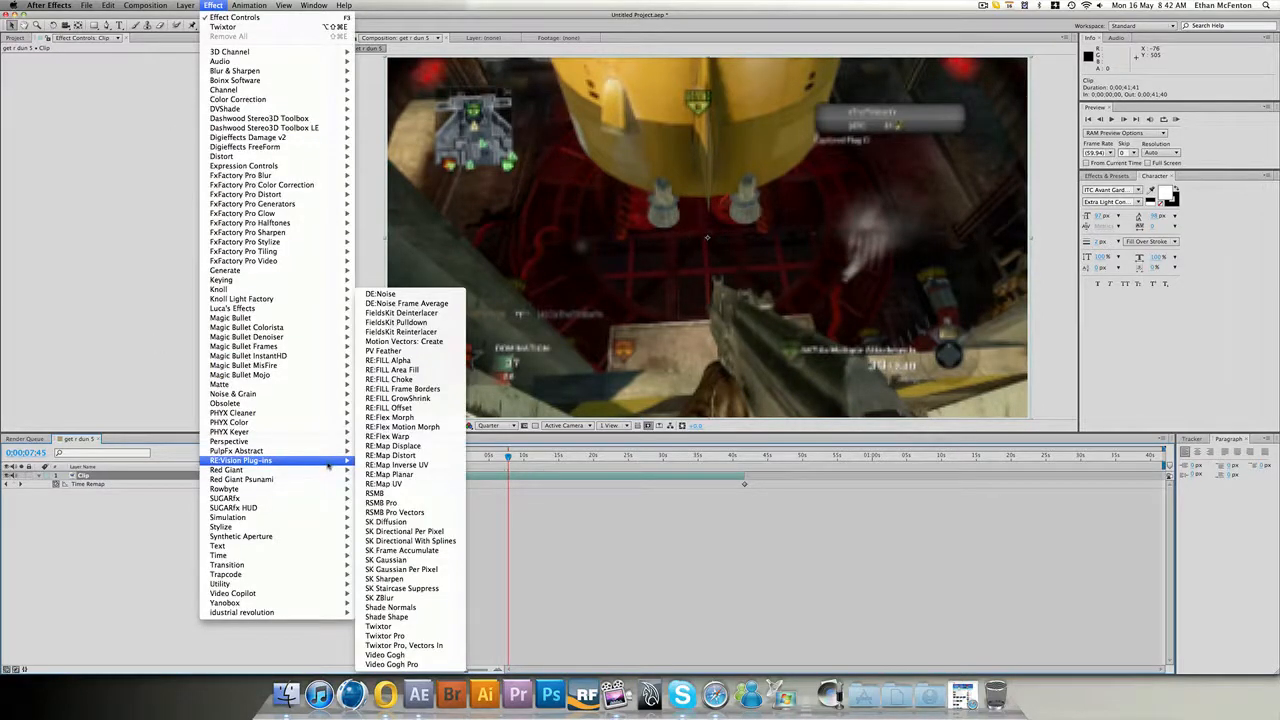
{"action": "left_click", "coordinate": [443, 628]}
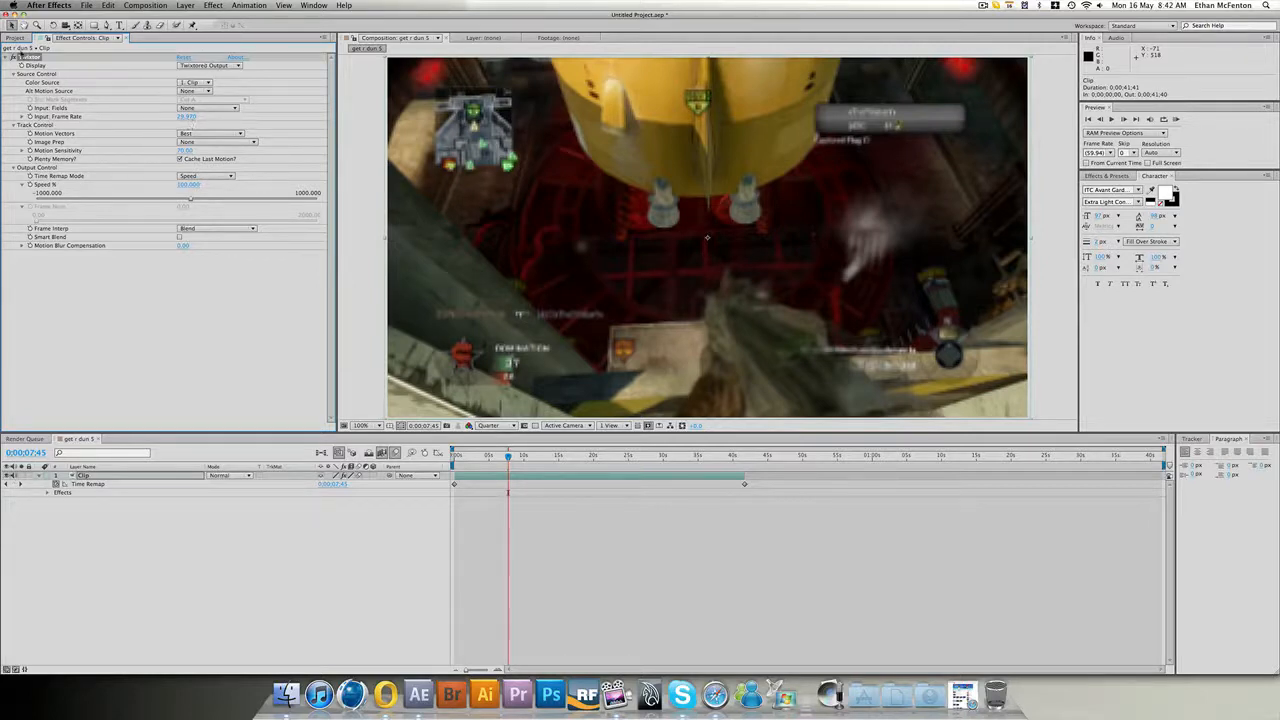
- Set Twixtor's Input Frame Rate to 59.94 to match the source footage, and lower its Motion Sensitivity
{"action": "left_click", "coordinate": [15, 37]}
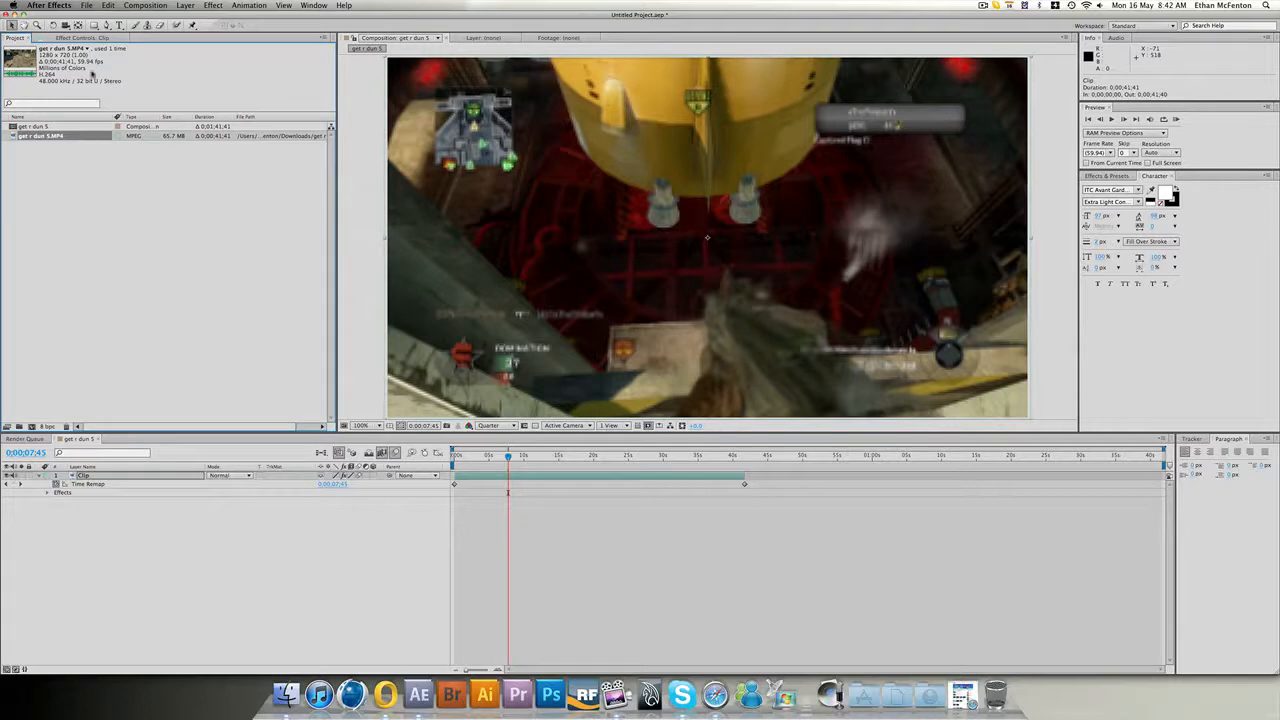
{"action": "left_click", "coordinate": [84, 37]}
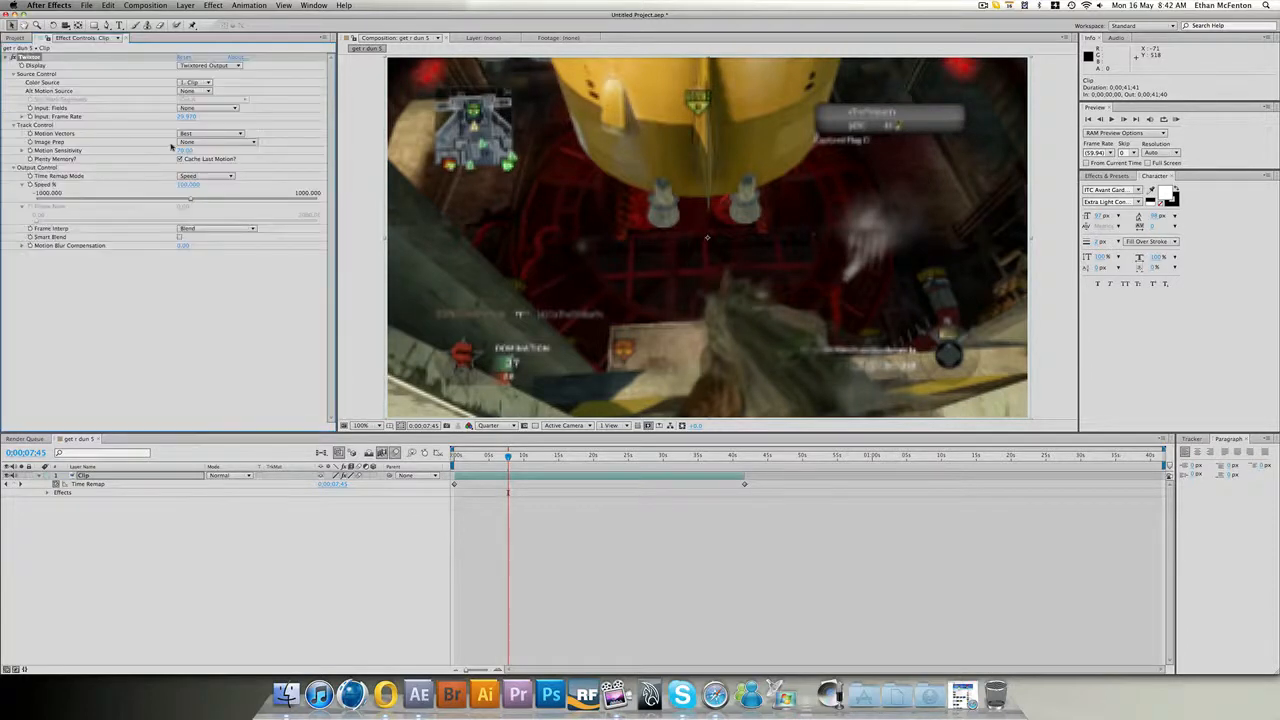
{"action": "type", "text": "59"}
{"action": "key", "text": "Return"}
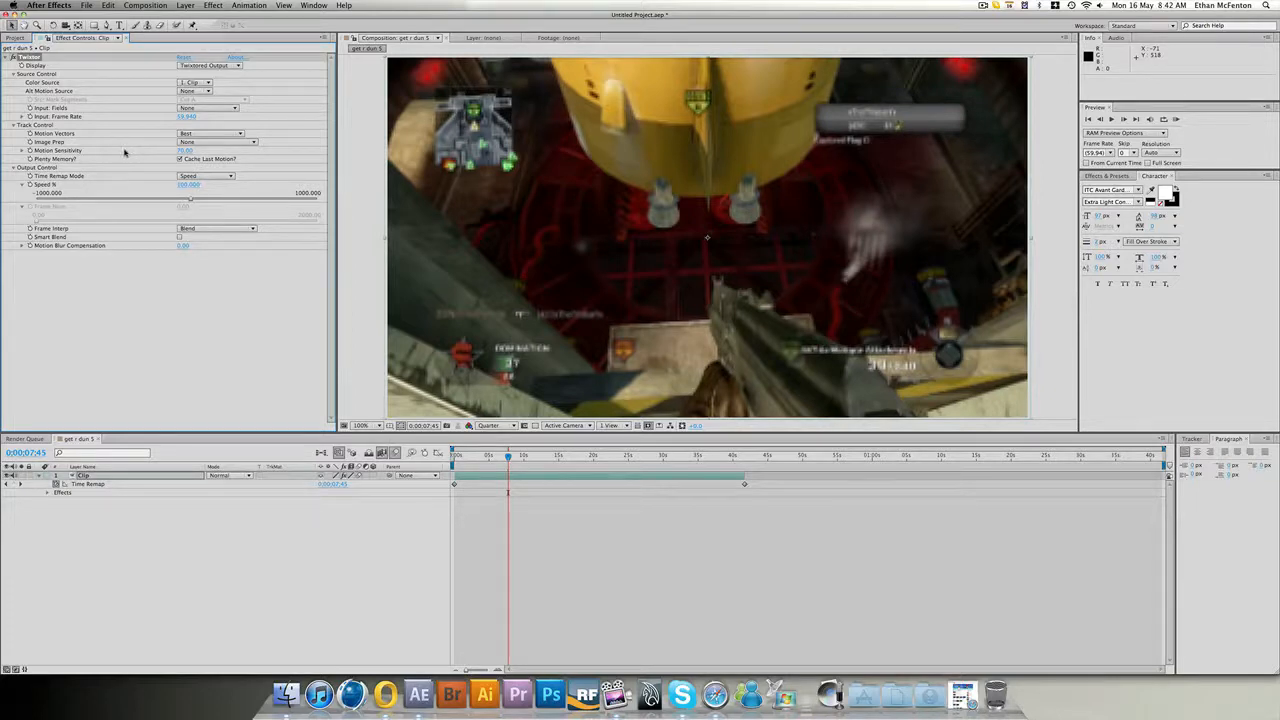
{"action": "left_click_drag", "start_coordinate": [186, 151], "coordinate": [126, 156]}
{"action": "left_click_drag", "start_coordinate": [184, 151], "coordinate": [165, 153]}
- Add a 100% Speed keyframe at 0;00;09;20 in Twixtor's Output Control on the Clip layer
{"action": "left_click", "coordinate": [130, 479]}
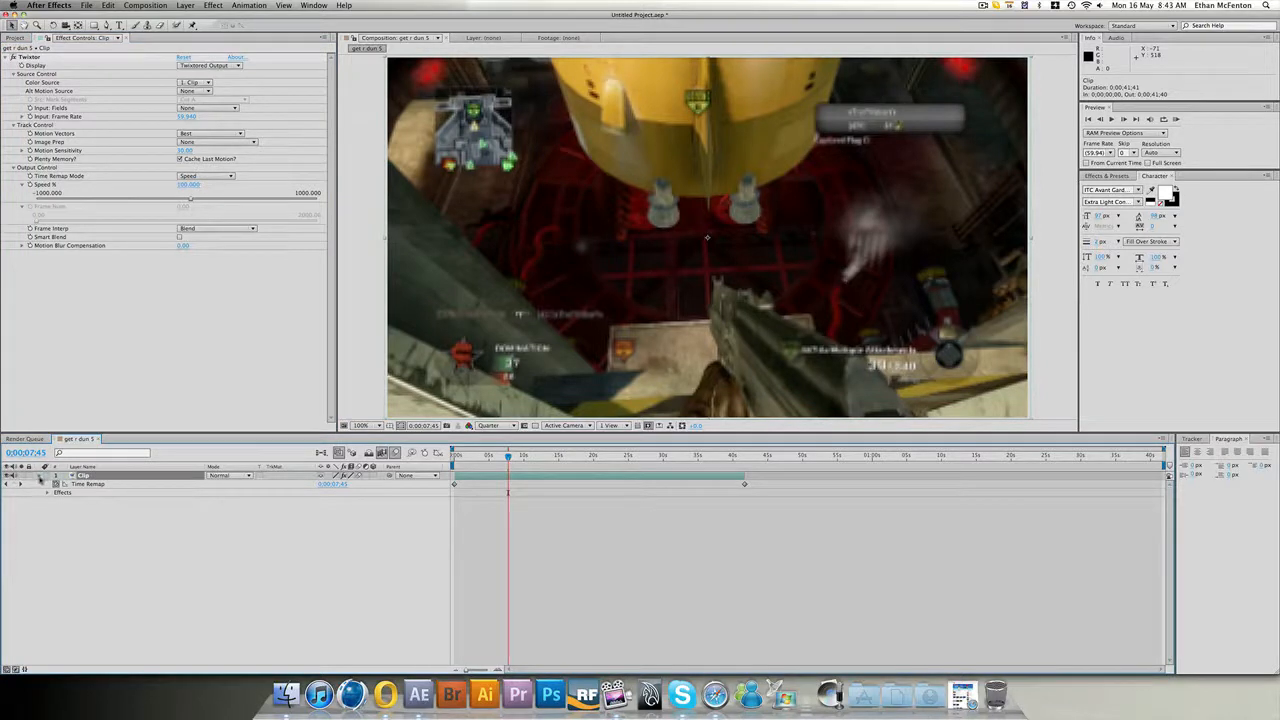
{"action": "left_click", "coordinate": [39, 476]}
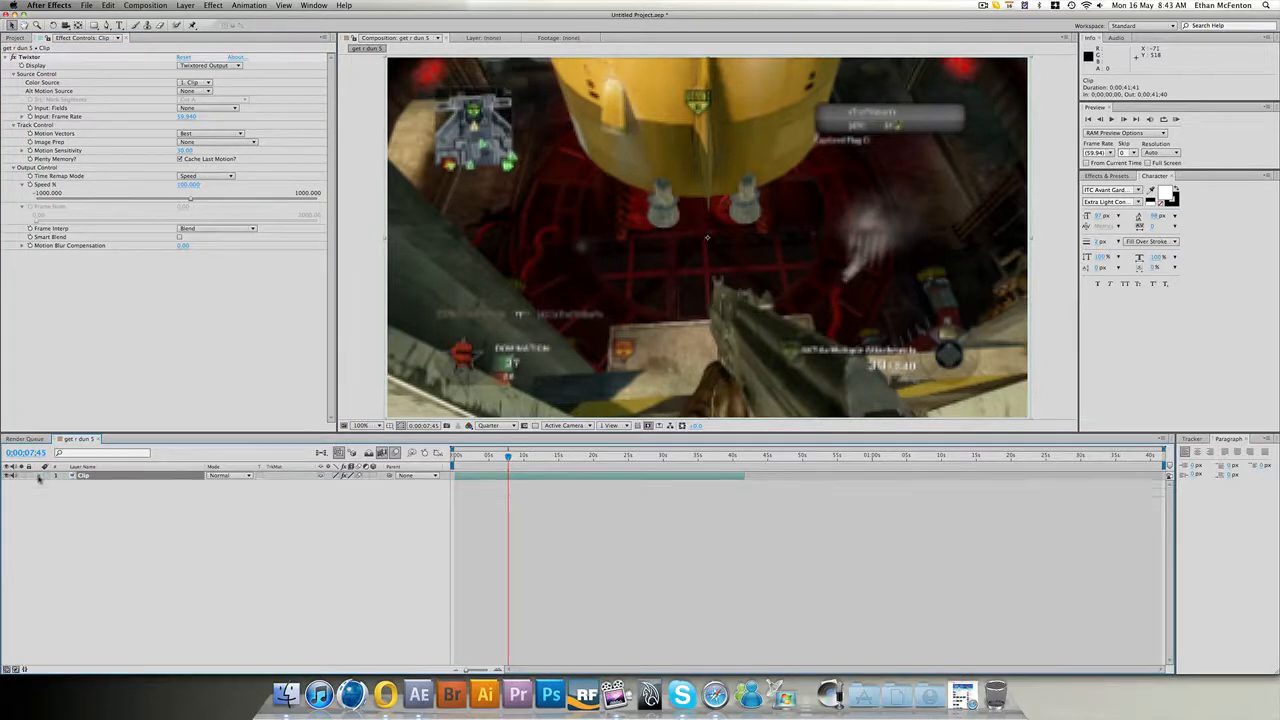
{"action": "left_click", "coordinate": [39, 476]}
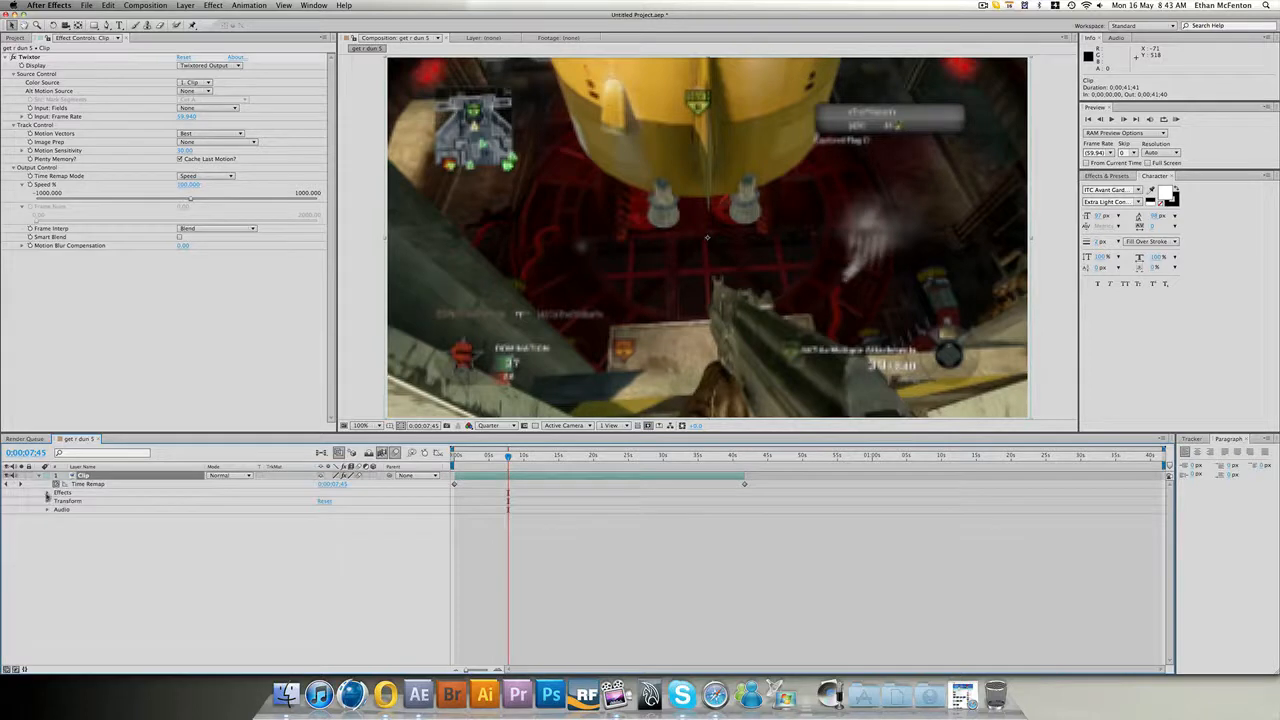
{"action": "left_click", "coordinate": [46, 493]}
{"action": "left_click", "coordinate": [56, 501]}
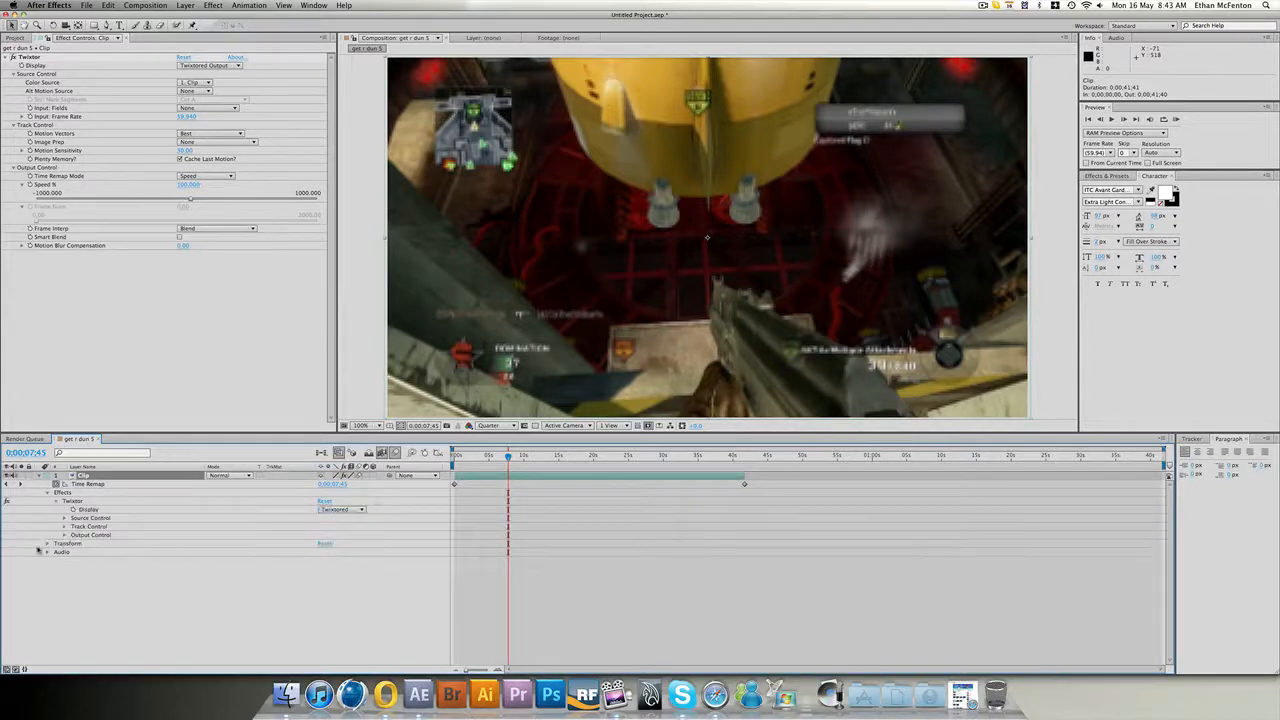
{"action": "left_click", "coordinate": [64, 535]}
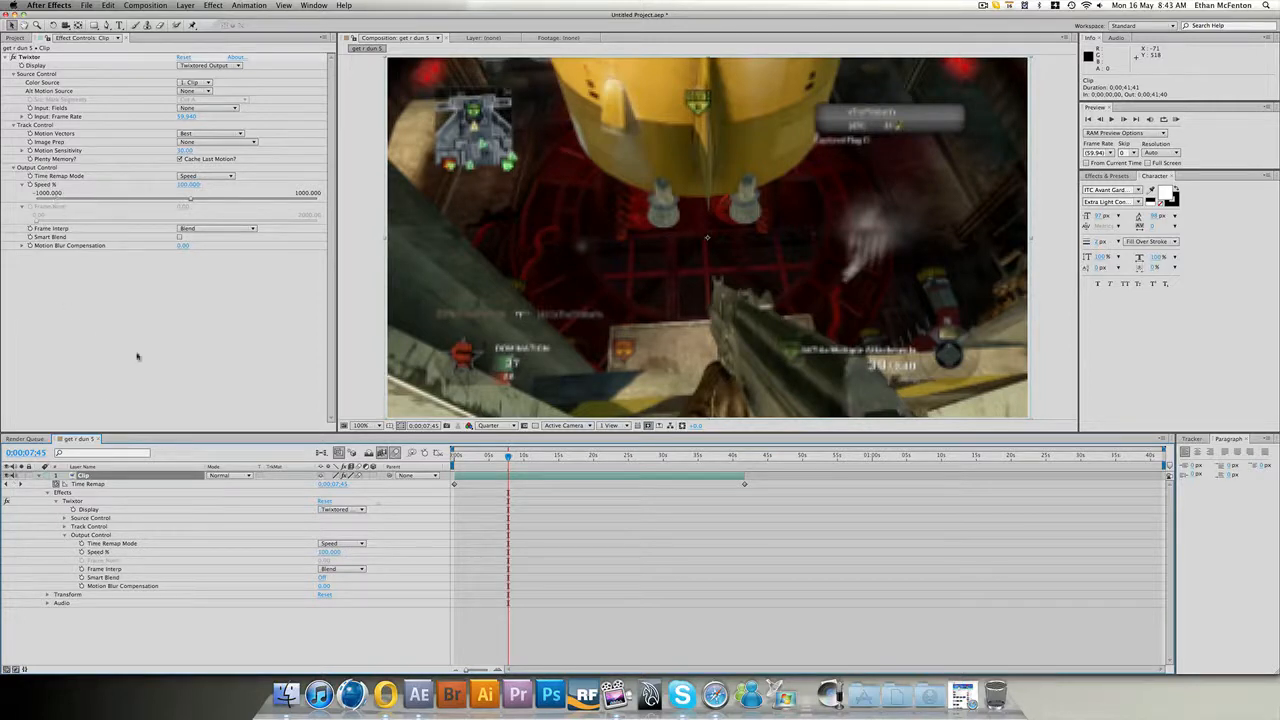
{"action": "left_click", "coordinate": [498, 457]}
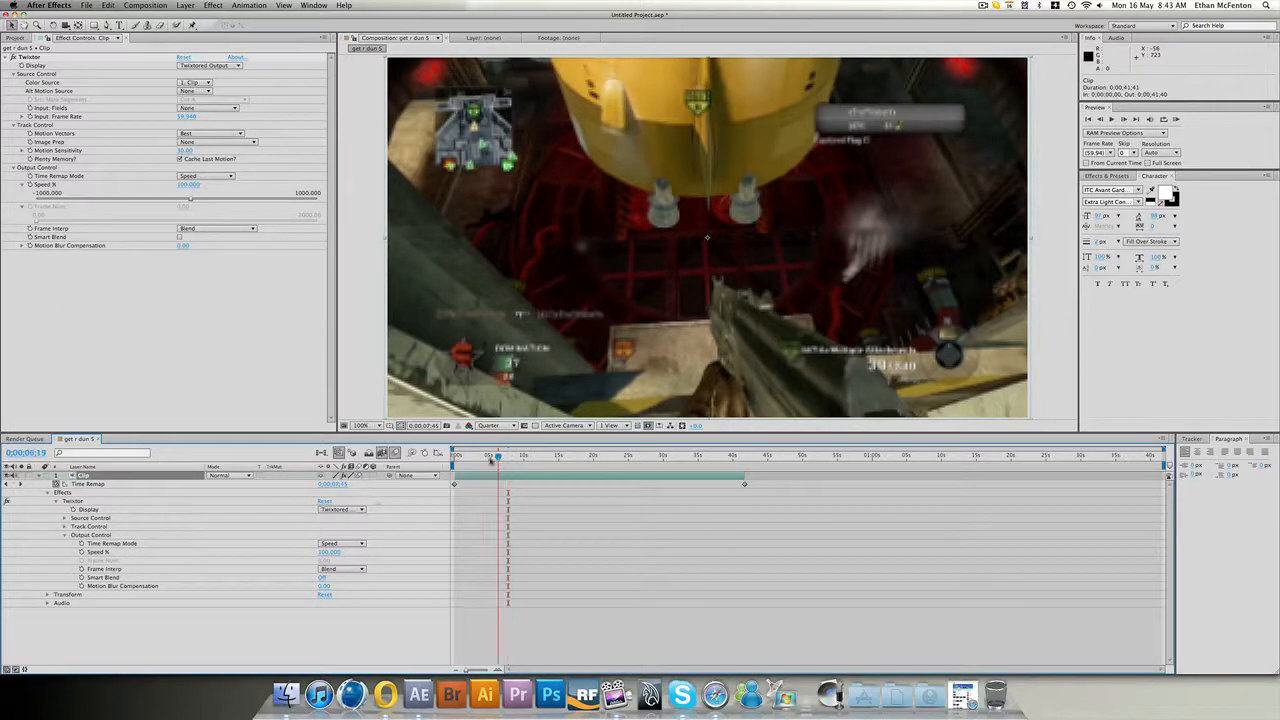
{"action": "left_click_drag", "start_coordinate": [491, 458], "coordinate": [519, 458]}
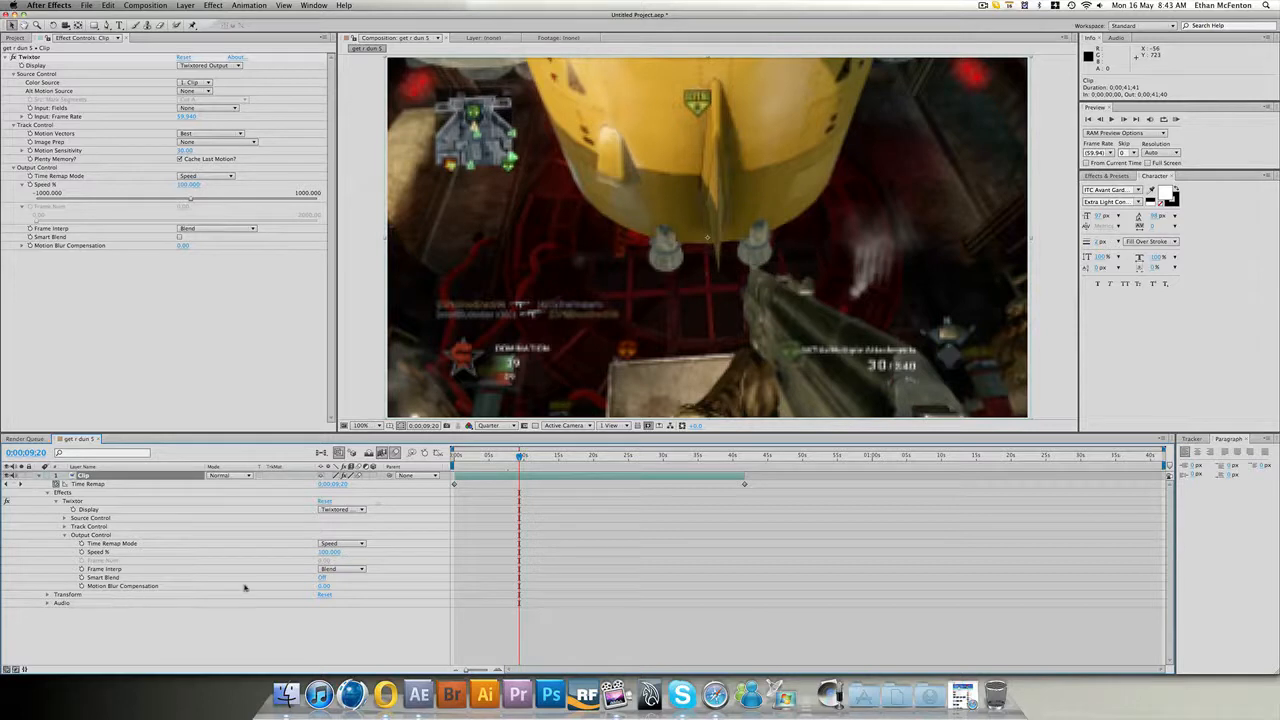
{"action": "left_click", "coordinate": [82, 552]}
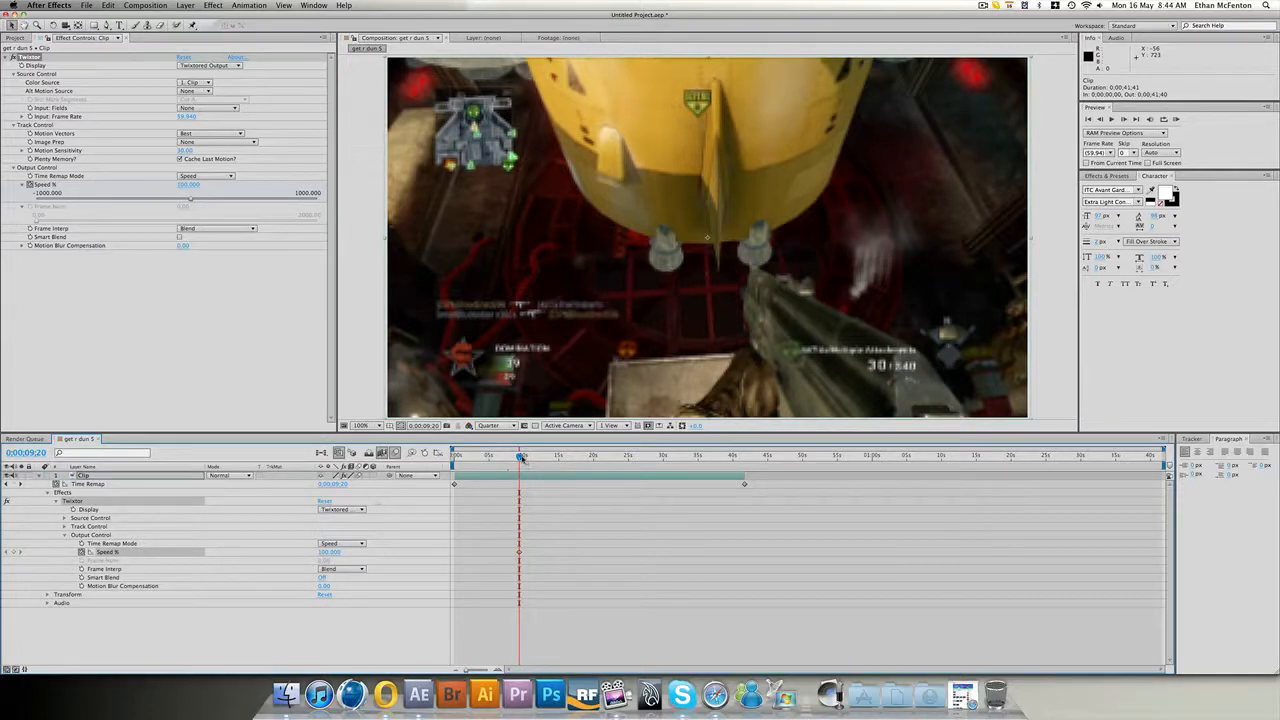
- Add a second Twixtor Speed keyframe of 20% at 0;00;09;33
{"action": "left_click_drag", "start_coordinate": [520, 456], "coordinate": [522, 457]}
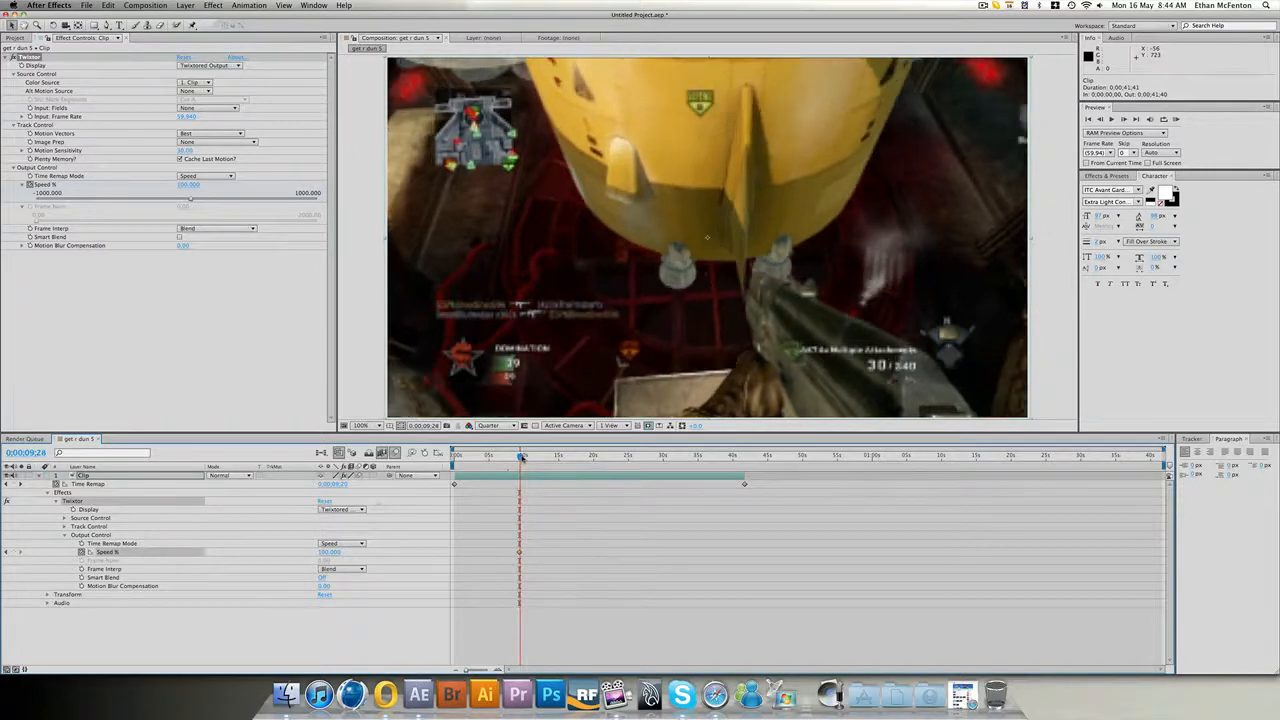
{"action": "left_click", "coordinate": [325, 553]}
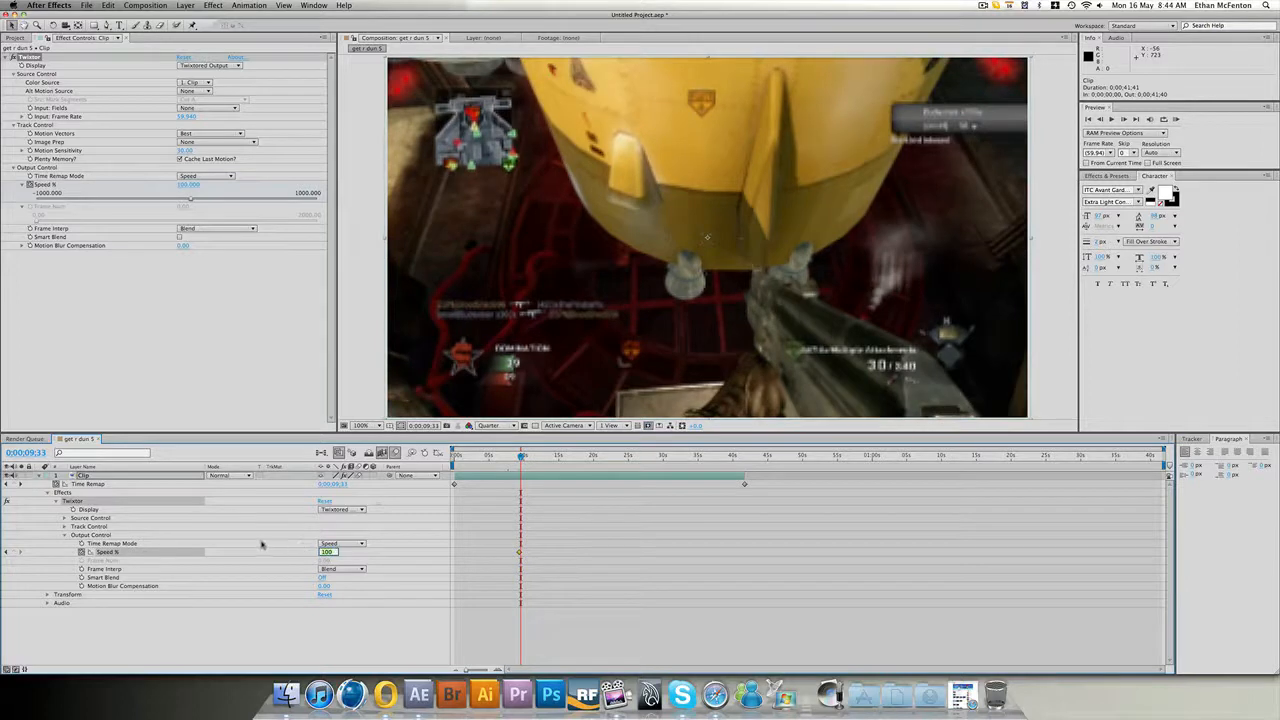
{"action": "type", "text": "20"}
{"action": "key", "text": "Return"}
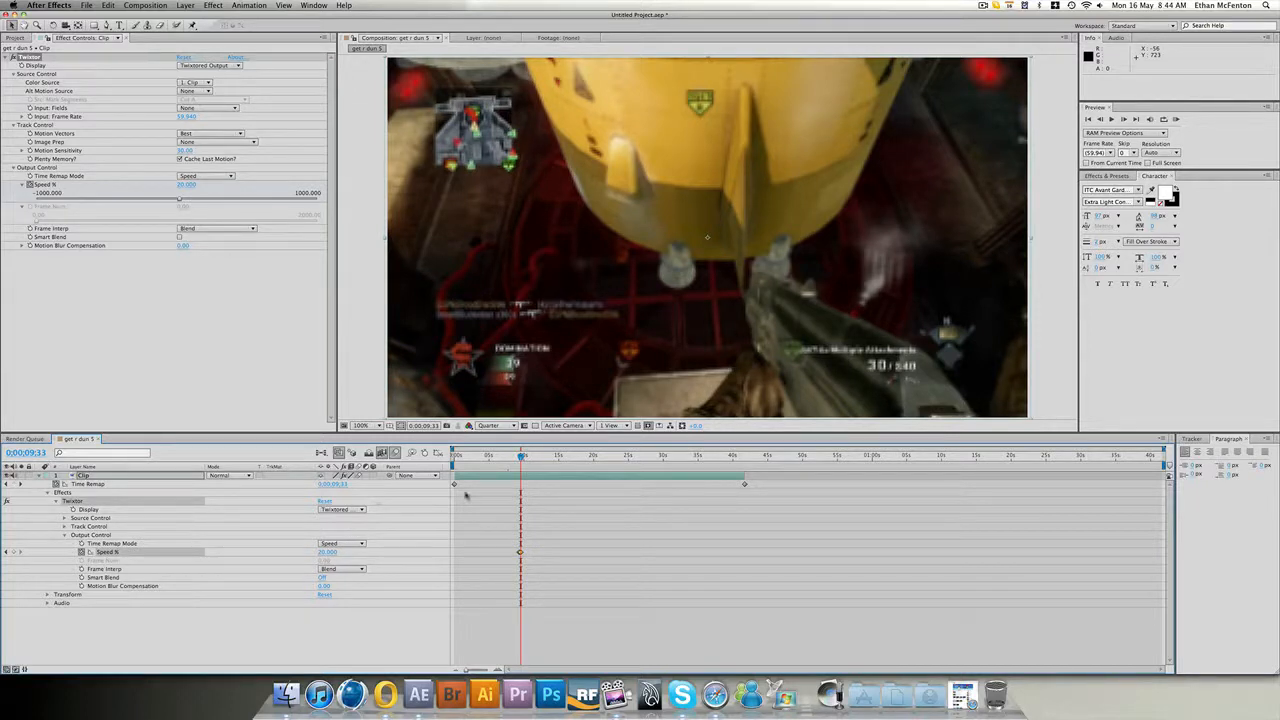
- Add a Twixtor Speed keyframe at 0;00;30;08 on the Clip layer, holding the slowed speed of 20%
{"action": "left_click", "coordinate": [511, 456]}
{"action": "left_click_drag", "start_coordinate": [517, 457], "coordinate": [665, 469]}
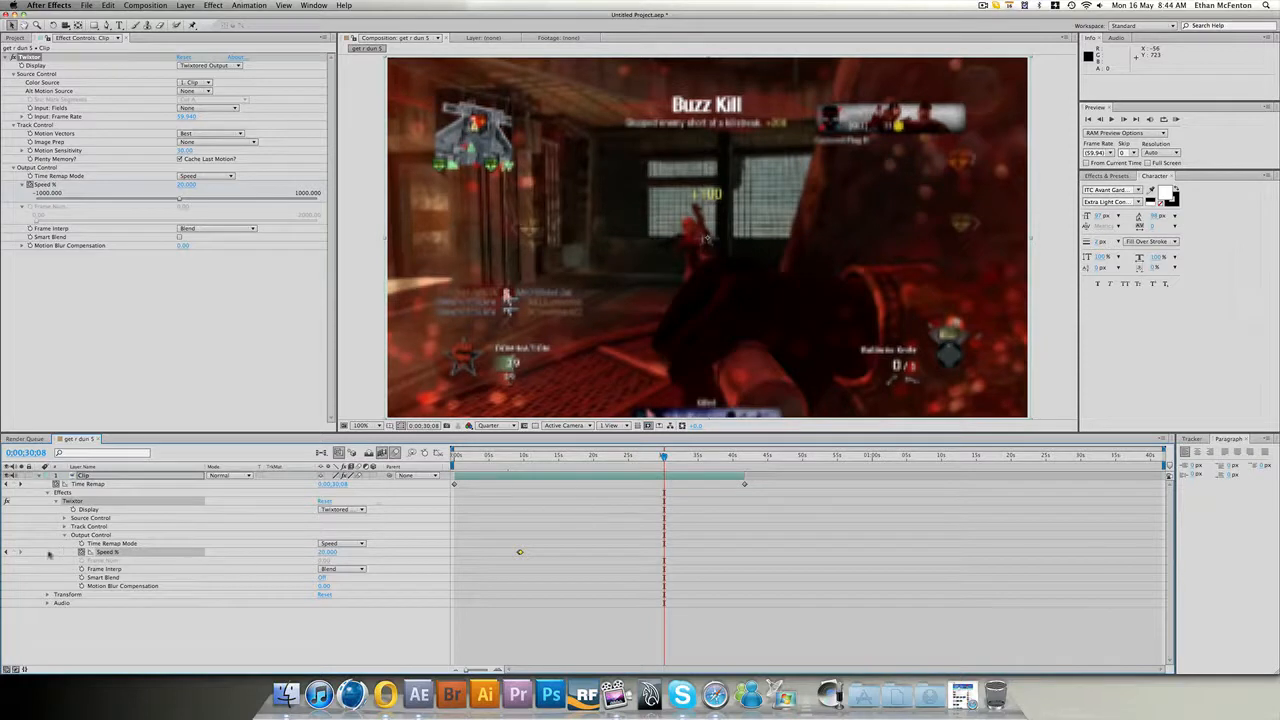
{"action": "left_click", "coordinate": [13, 552]}
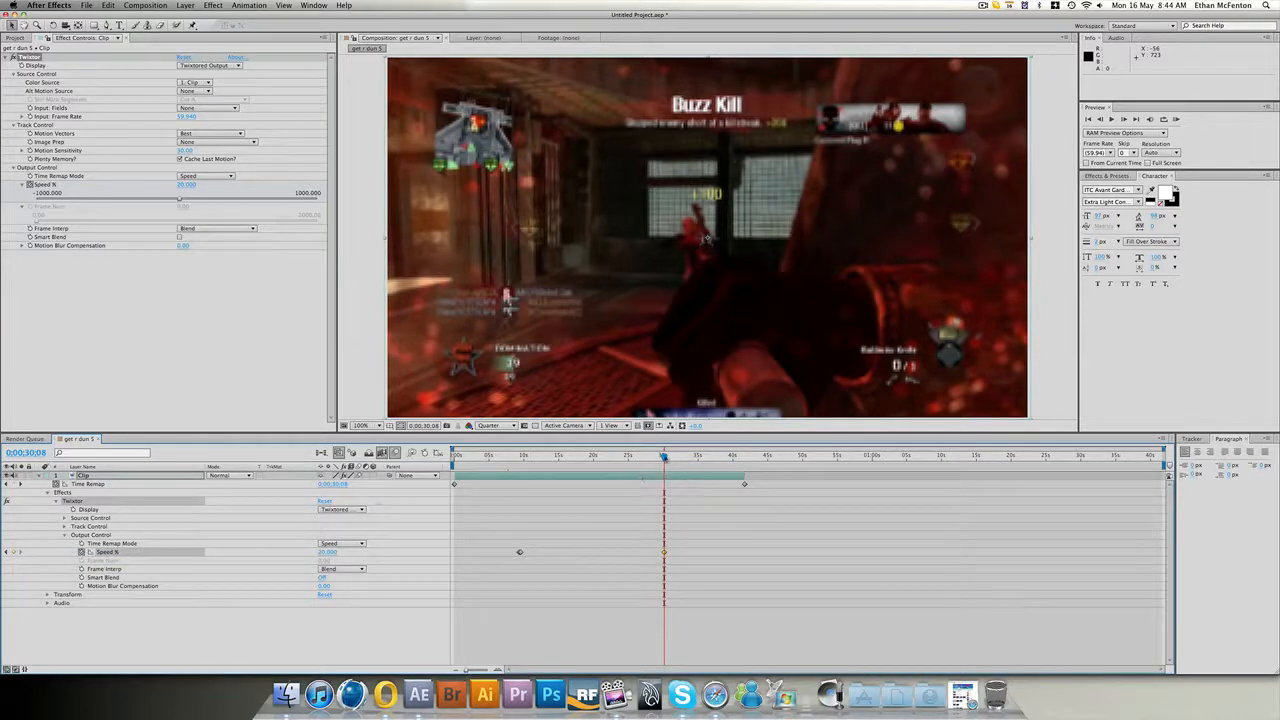
- Add a 100% Twixtor Speed keyframe at 0;00;30;34 to bring the clip back to normal speed
{"action": "left_click_drag", "start_coordinate": [664, 456], "coordinate": [667, 456]}
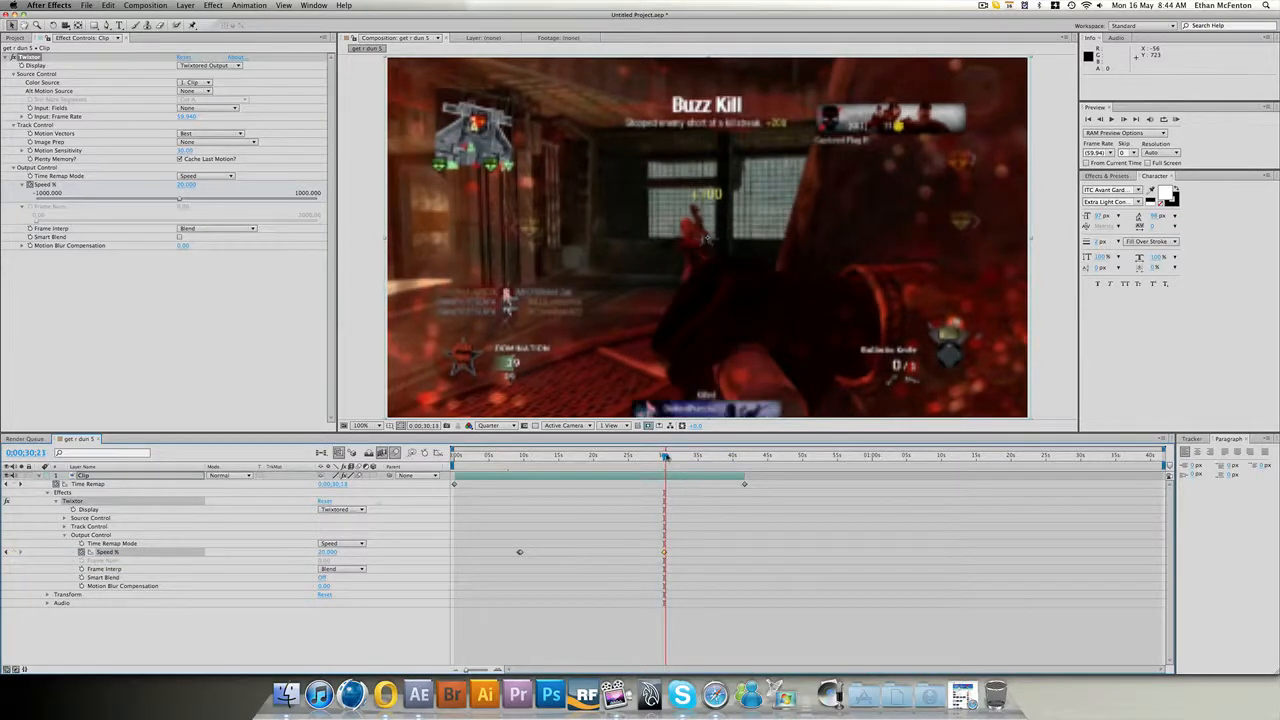
{"action": "left_click", "coordinate": [333, 552]}
{"action": "type", "text": "200"}
{"action": "key", "text": "Return"}
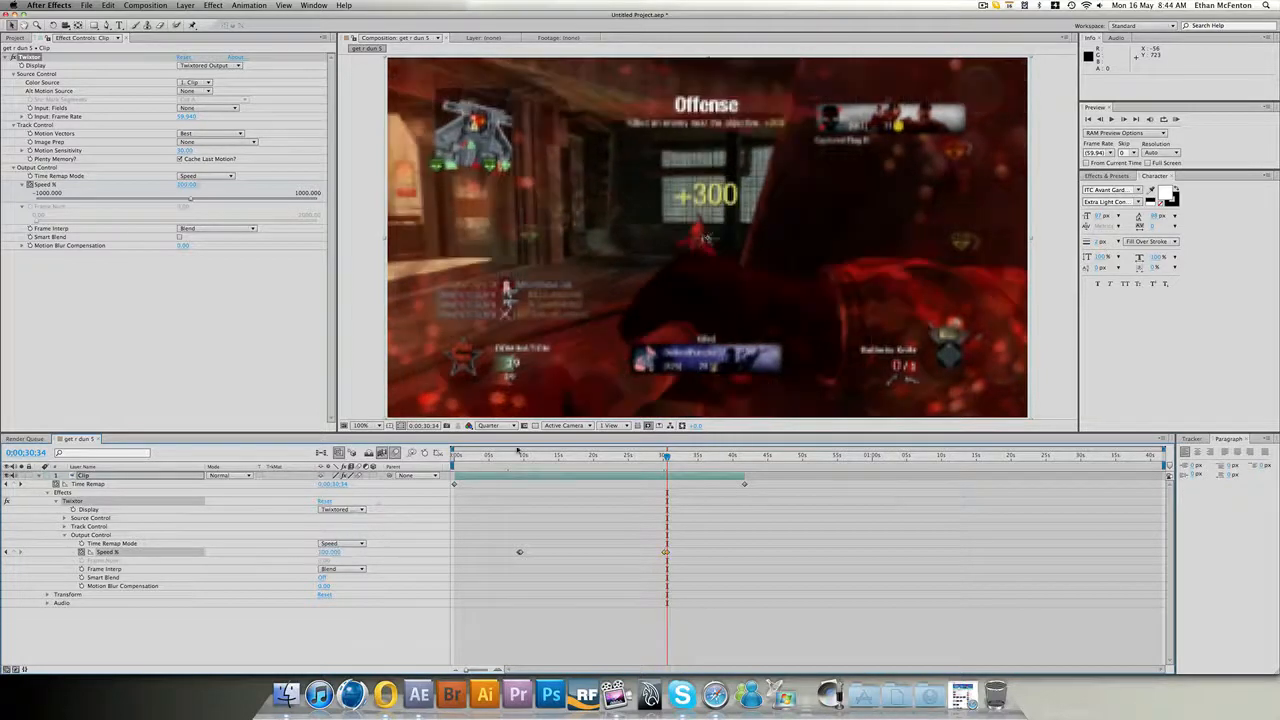
- Review the retimed clip at several points before, between and after the Speed keyframes, up to the layer's end
{"action": "left_click", "coordinate": [486, 456]}
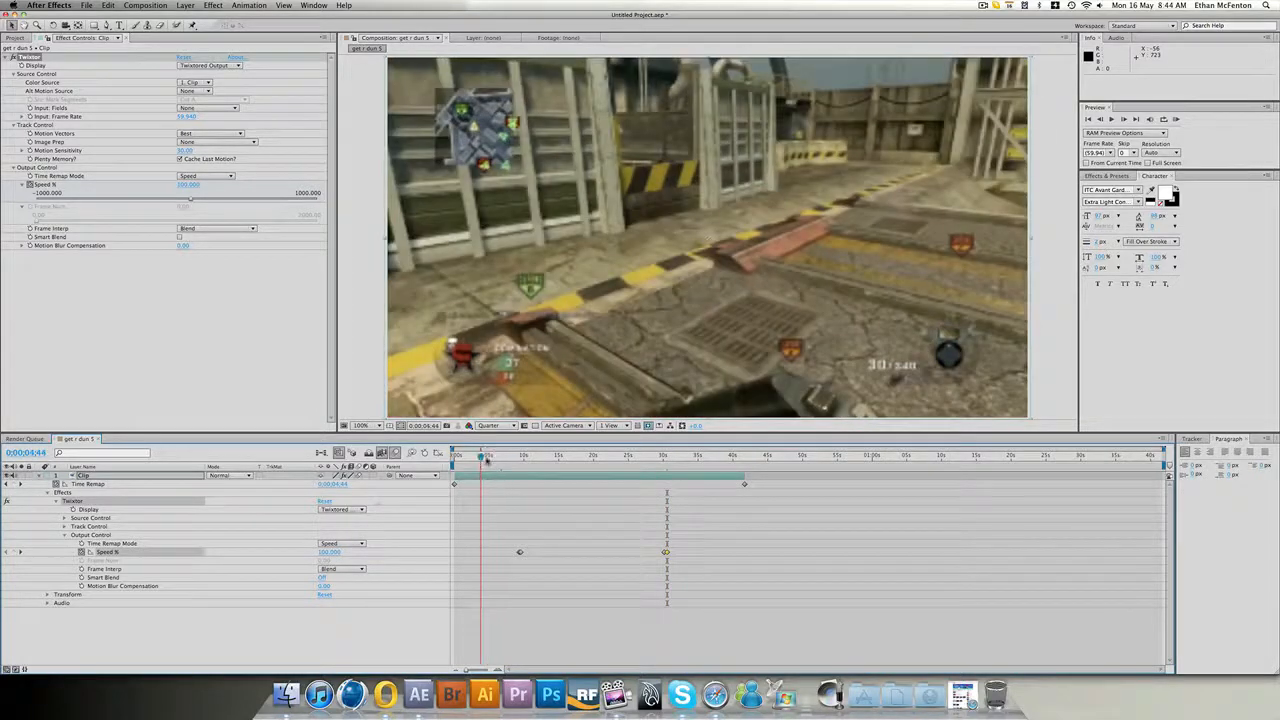
{"action": "left_click", "coordinate": [529, 456]}
{"action": "left_click", "coordinate": [648, 456]}
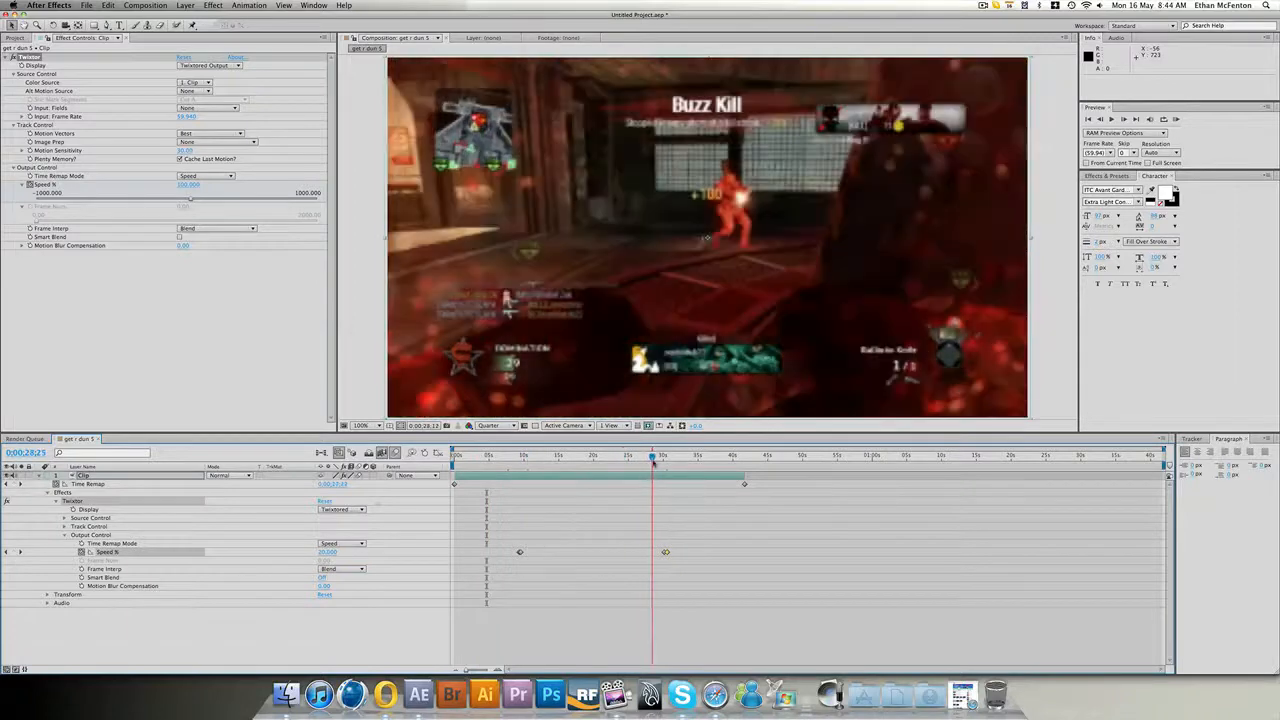
{"action": "left_click", "coordinate": [654, 459]}
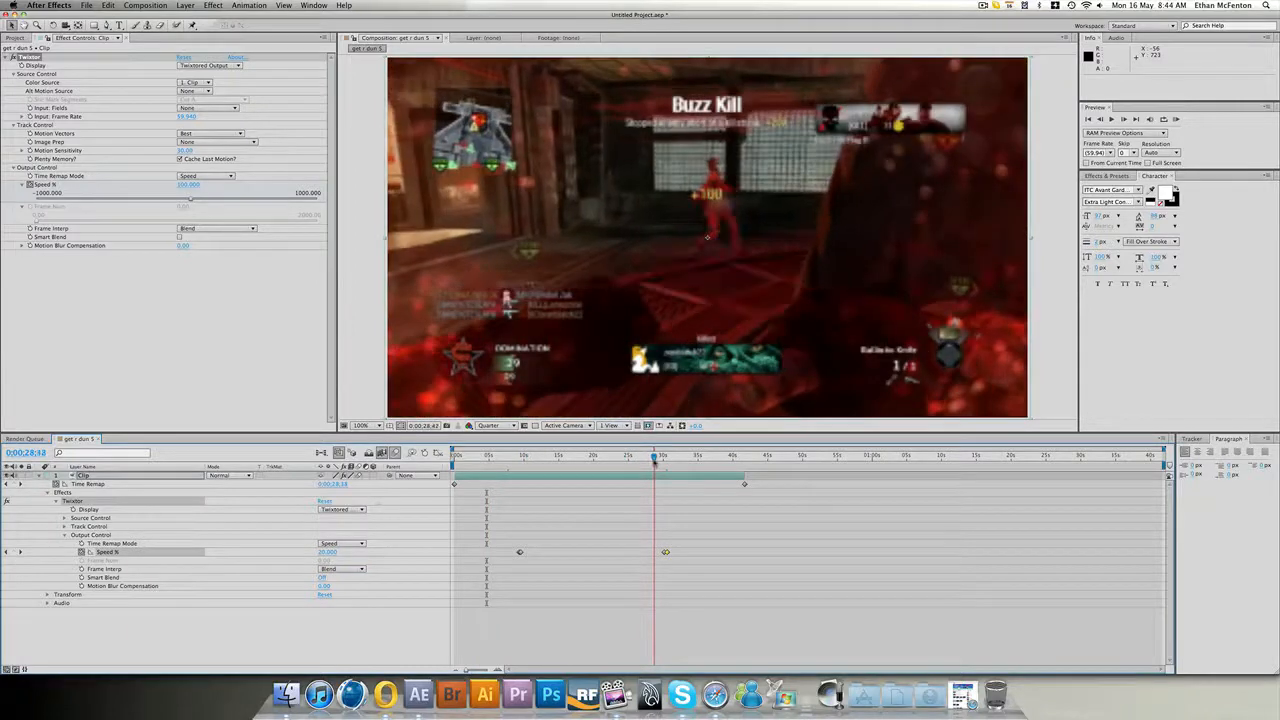
{"action": "left_click", "coordinate": [680, 456]}
{"action": "left_click", "coordinate": [707, 456]}
{"action": "left_click", "coordinate": [716, 456]}
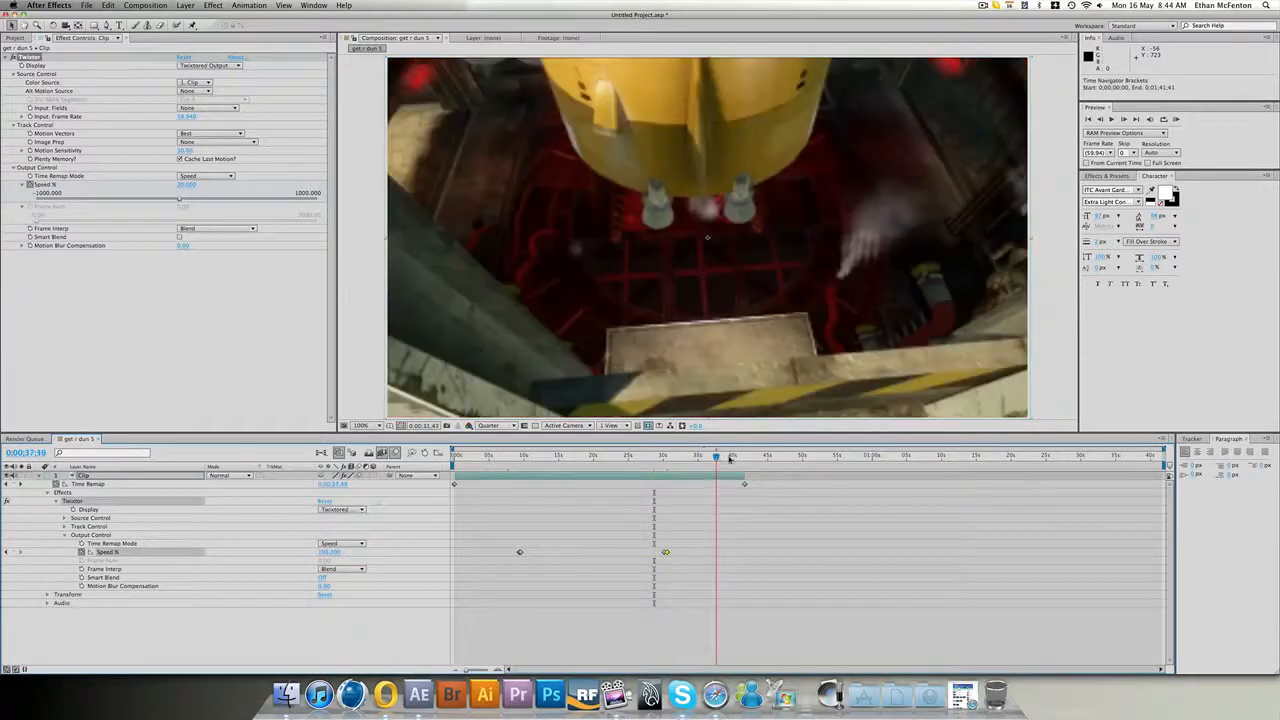
{"action": "left_click", "coordinate": [736, 457]}
{"action": "left_click", "coordinate": [744, 458]}
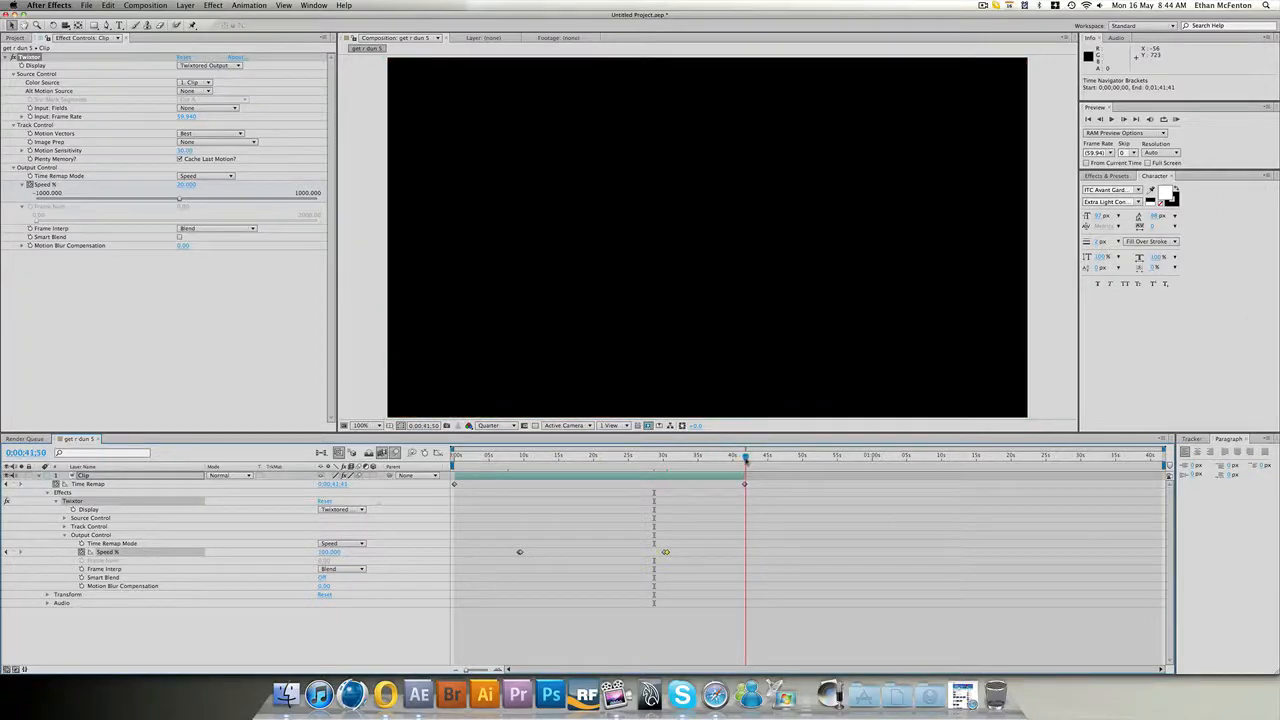
- Extend the Clip layer past its original end so that its out point is at 0;01;00;32
{"action": "left_click_drag", "start_coordinate": [745, 458], "coordinate": [889, 477]}
{"action": "left_click", "coordinate": [797, 458]}
{"action": "left_click_drag", "start_coordinate": [798, 457], "coordinate": [876, 458]}
{"action": "key", "text": "alt+bracketright"}
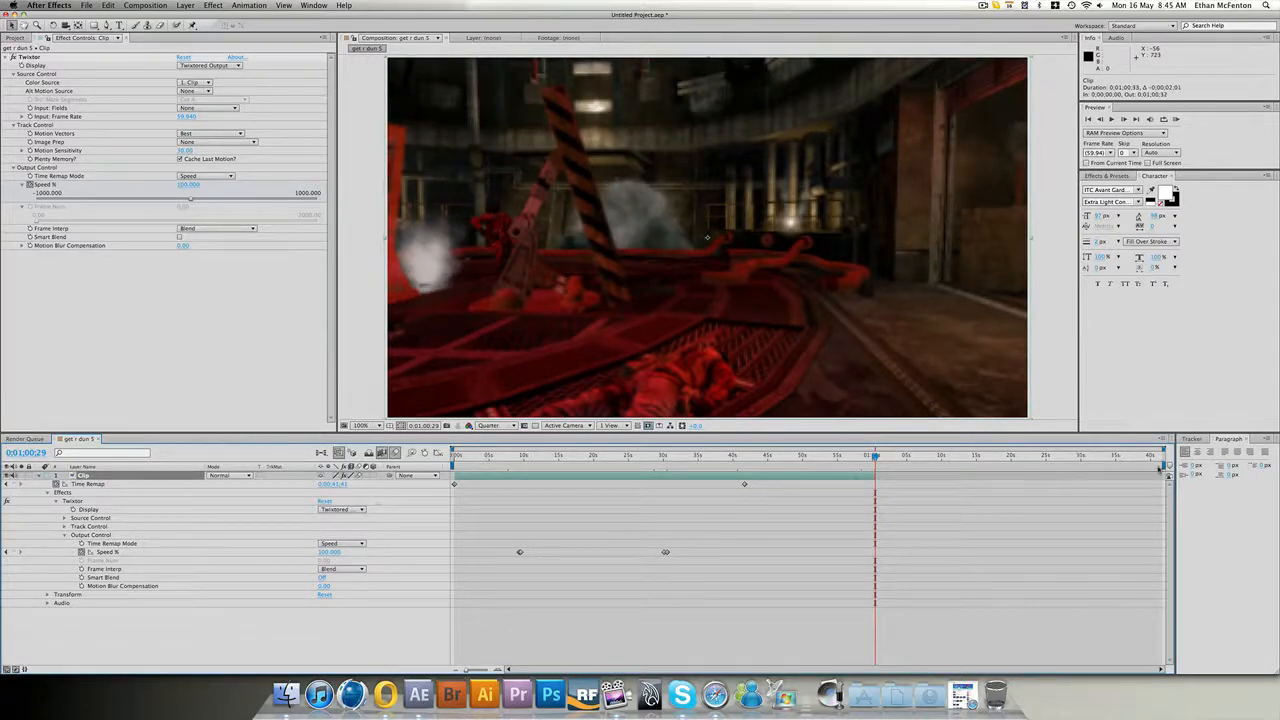
- Examine the extended clip at points across its normal-speed, slow-motion and final sections, including past the last Time Remap keyframe
{"action": "left_click", "coordinate": [740, 458]}
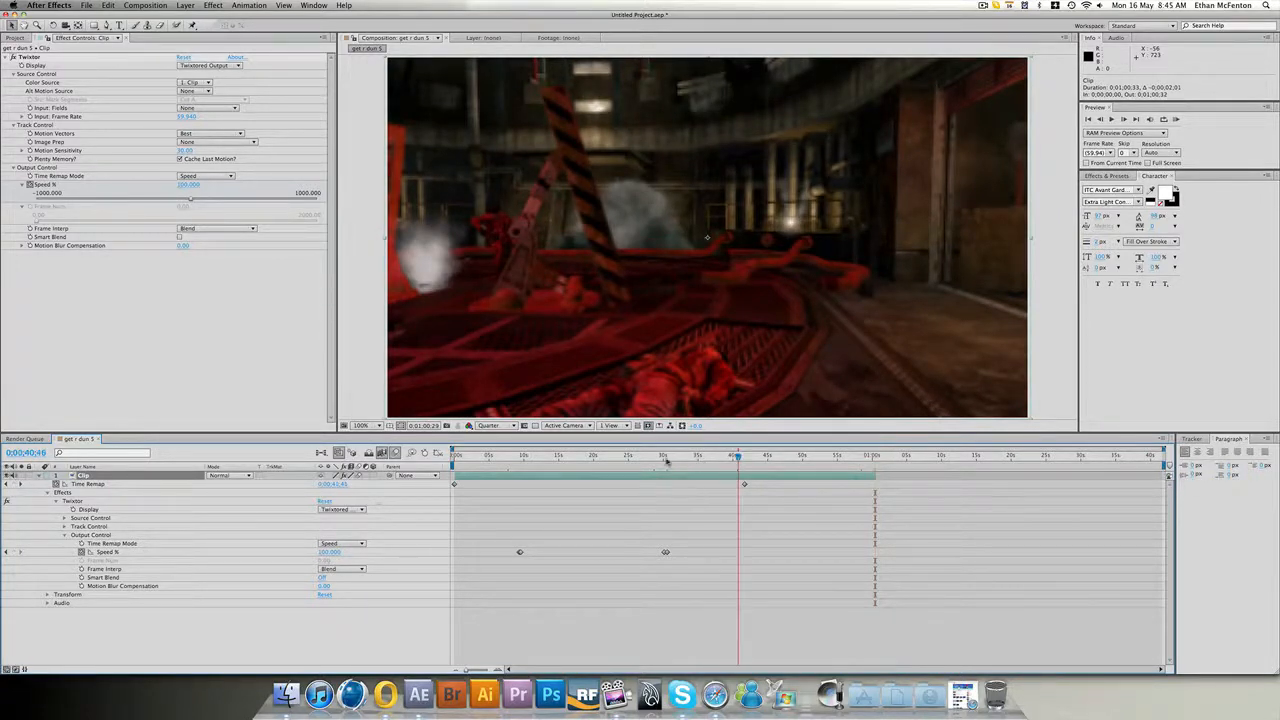
{"action": "left_click_drag", "start_coordinate": [666, 460], "coordinate": [755, 460]}
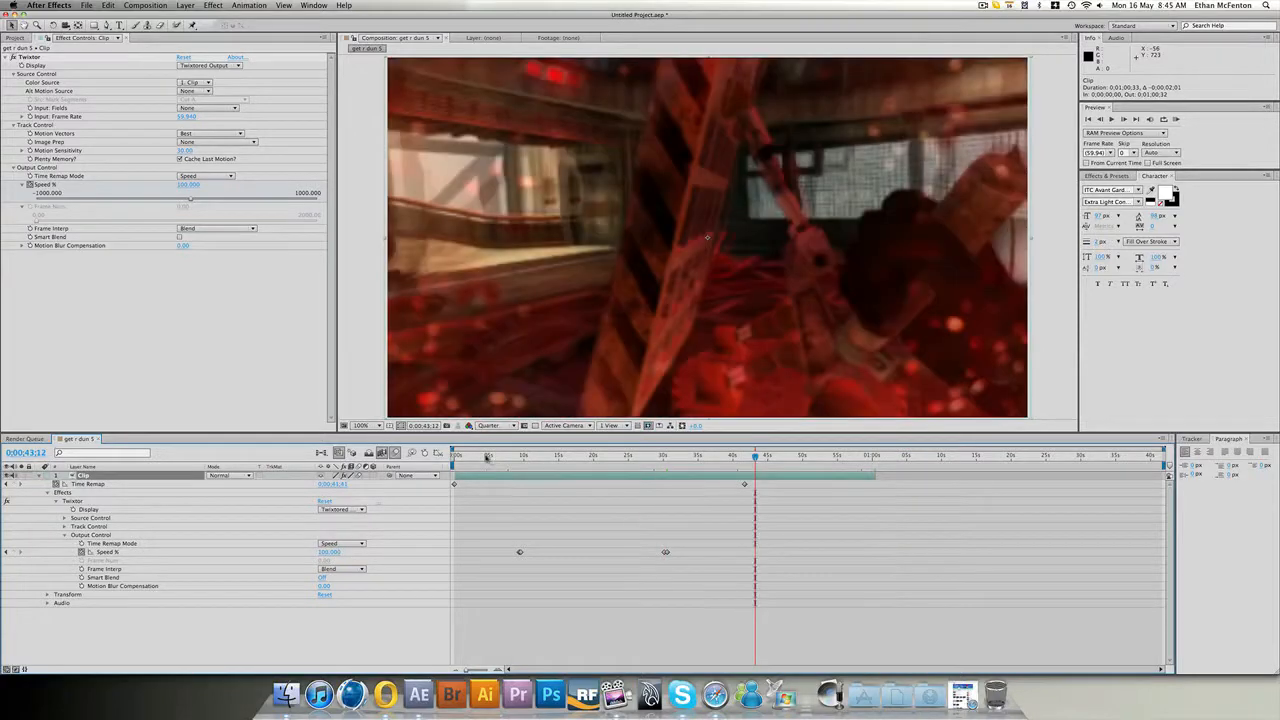
{"action": "left_click_drag", "start_coordinate": [487, 457], "coordinate": [625, 458]}
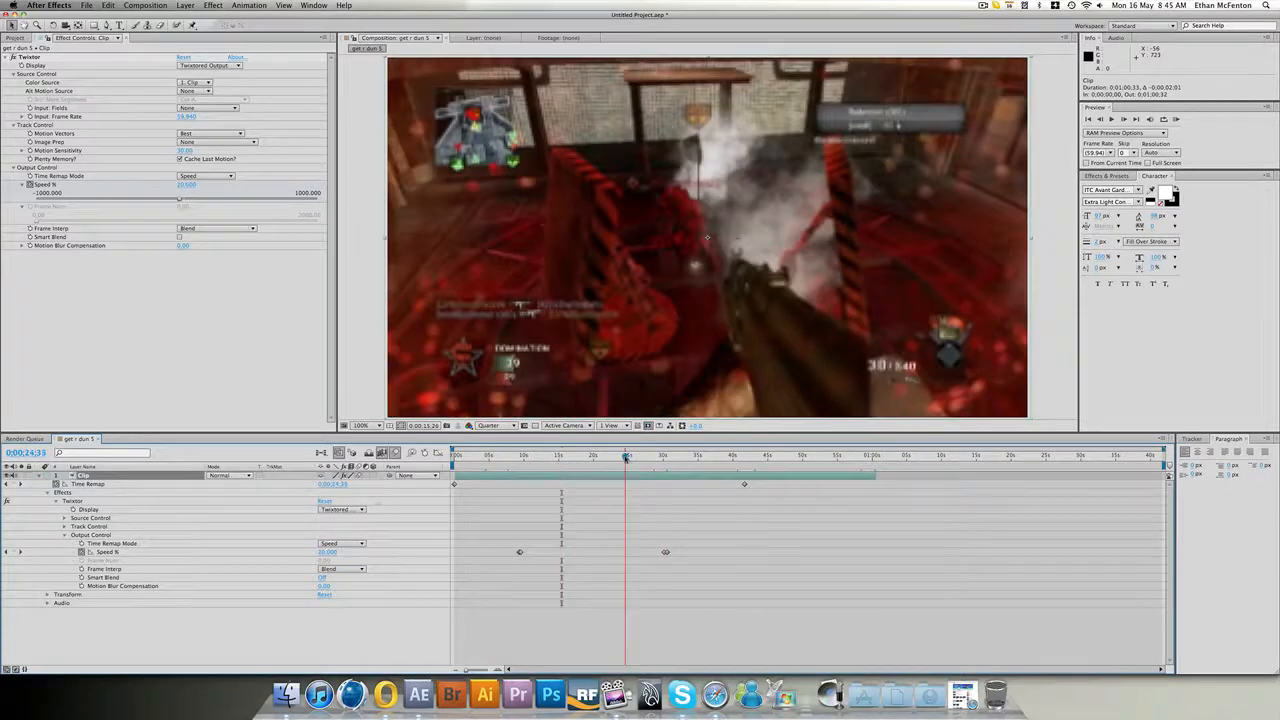
{"action": "left_click", "coordinate": [738, 456]}
{"action": "left_click", "coordinate": [489, 457]}
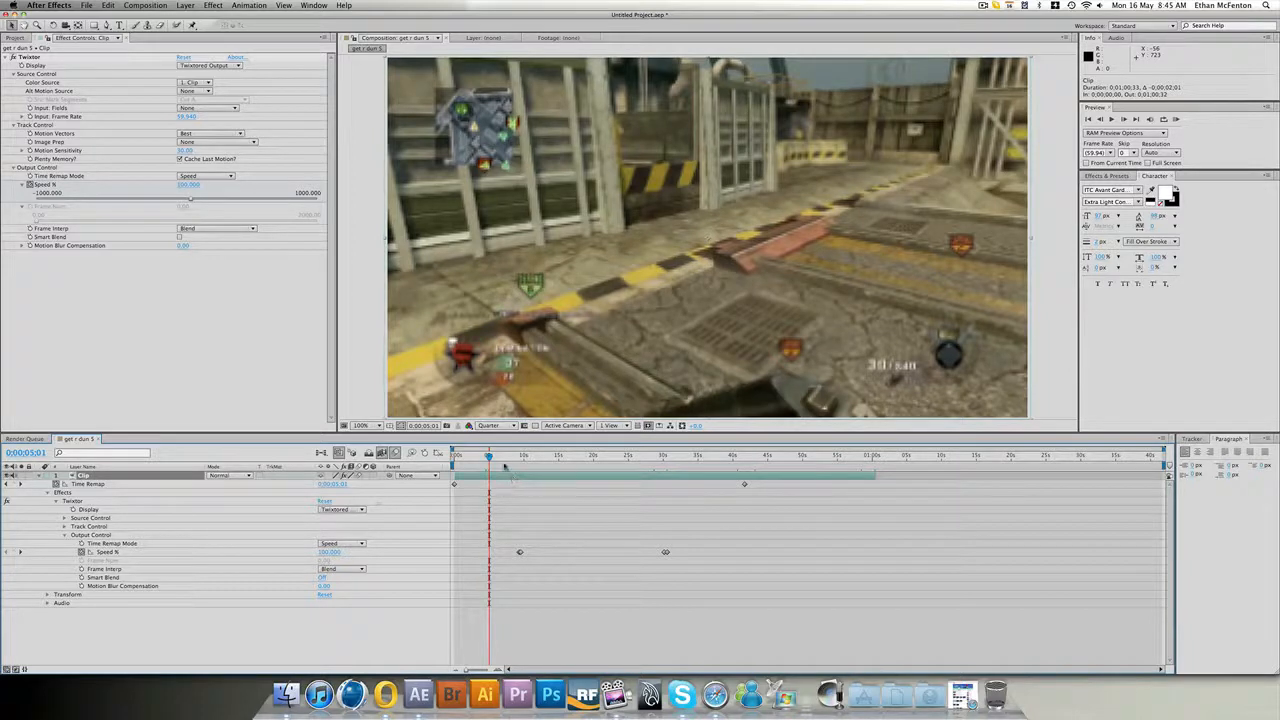
{"action": "left_click", "coordinate": [572, 457]}
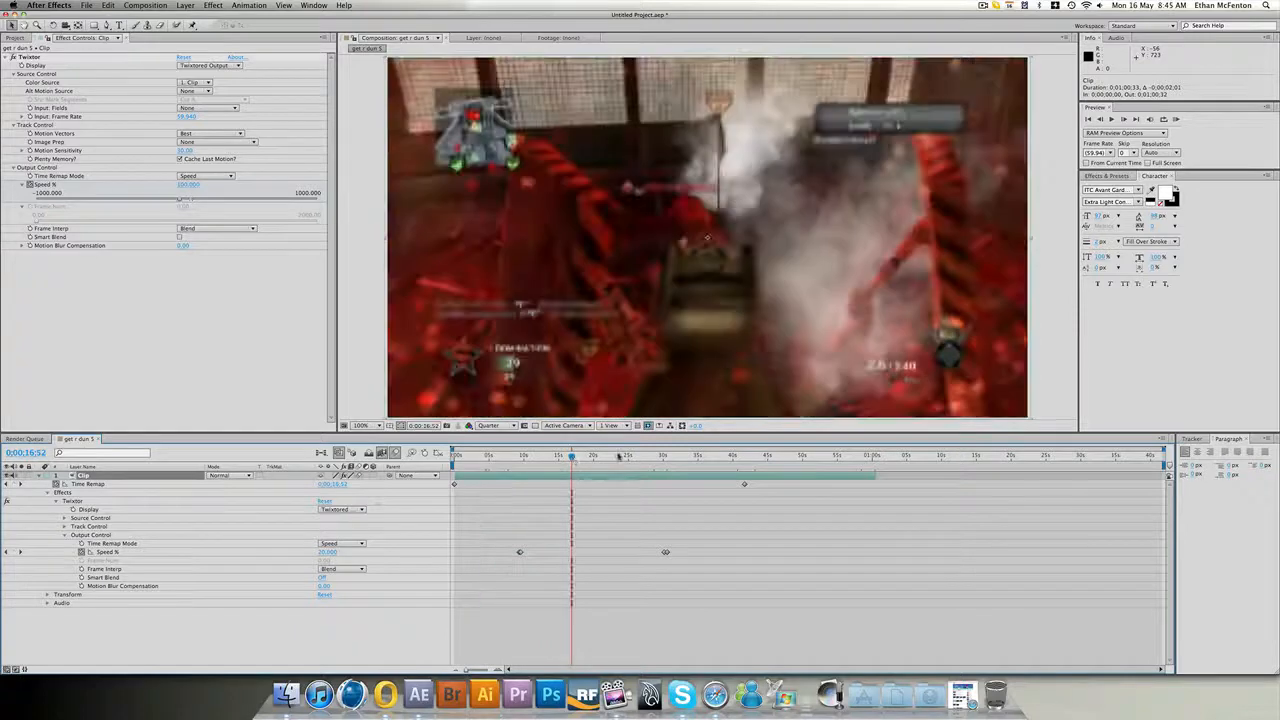
{"action": "left_click", "coordinate": [618, 456]}
{"action": "left_click", "coordinate": [718, 457]}
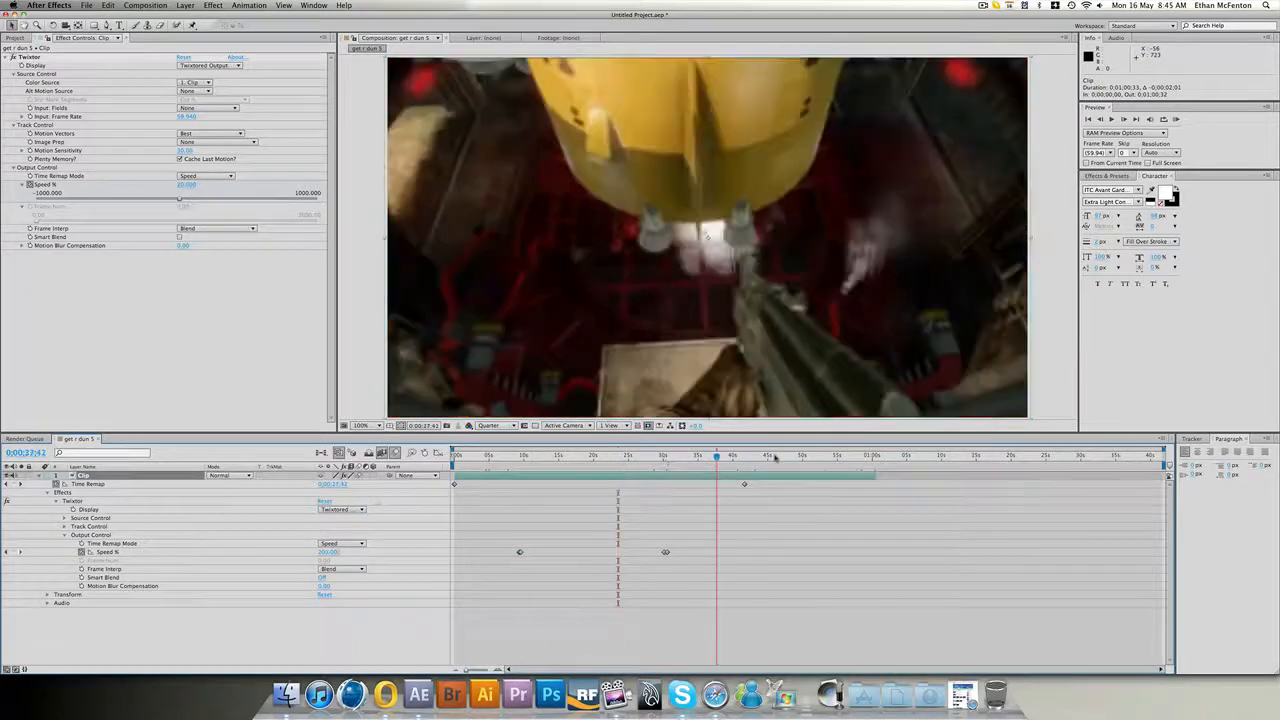
{"action": "left_click", "coordinate": [774, 457]}
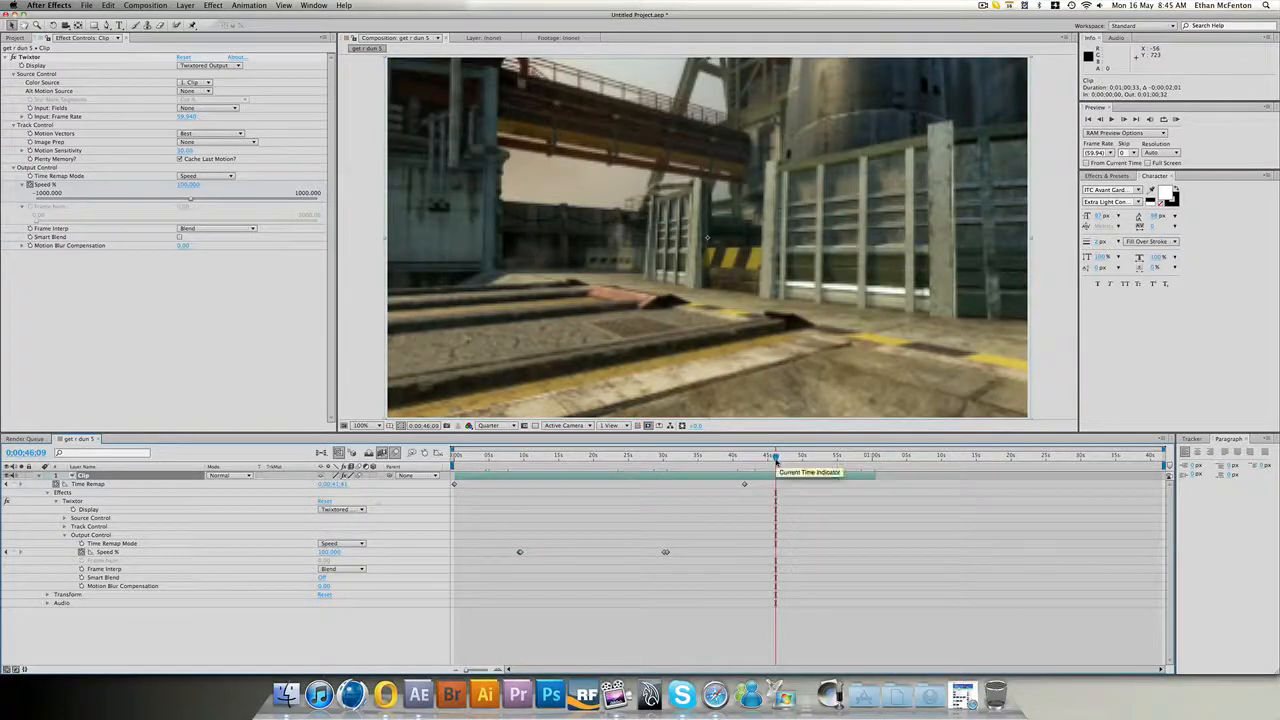